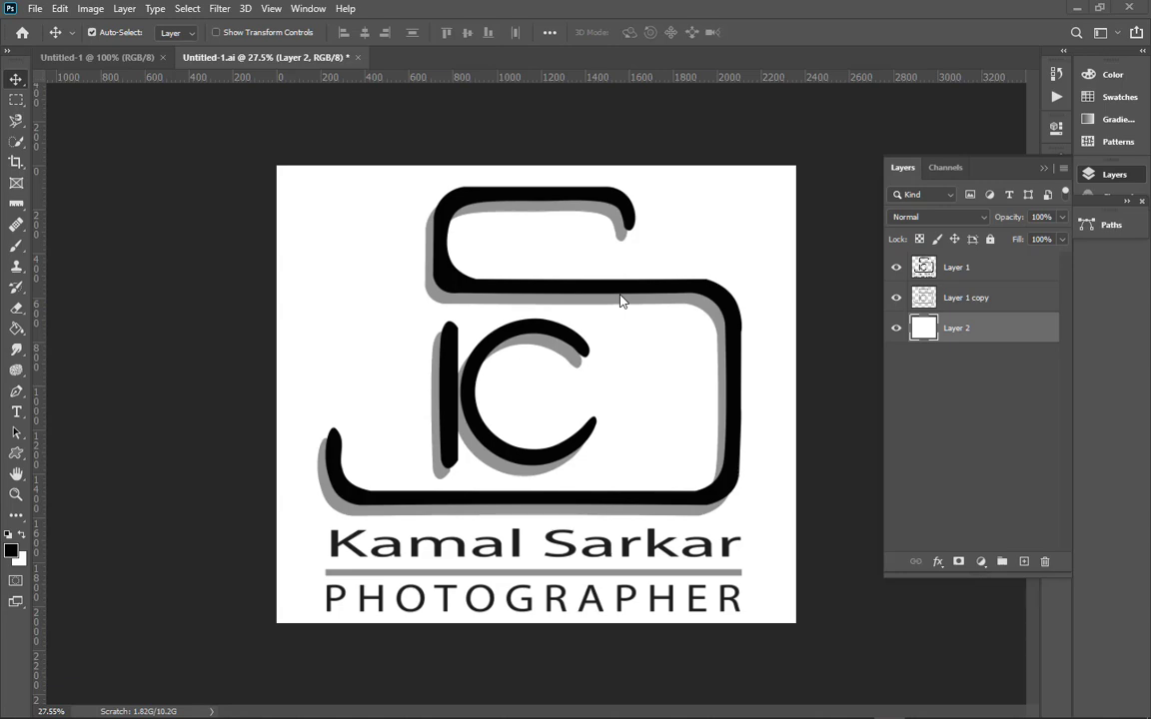
Hide the white background Layer 2 and inspect Layer 1 and Layer 1 copy by switching each one's visibility off and on
left_click(896, 327)
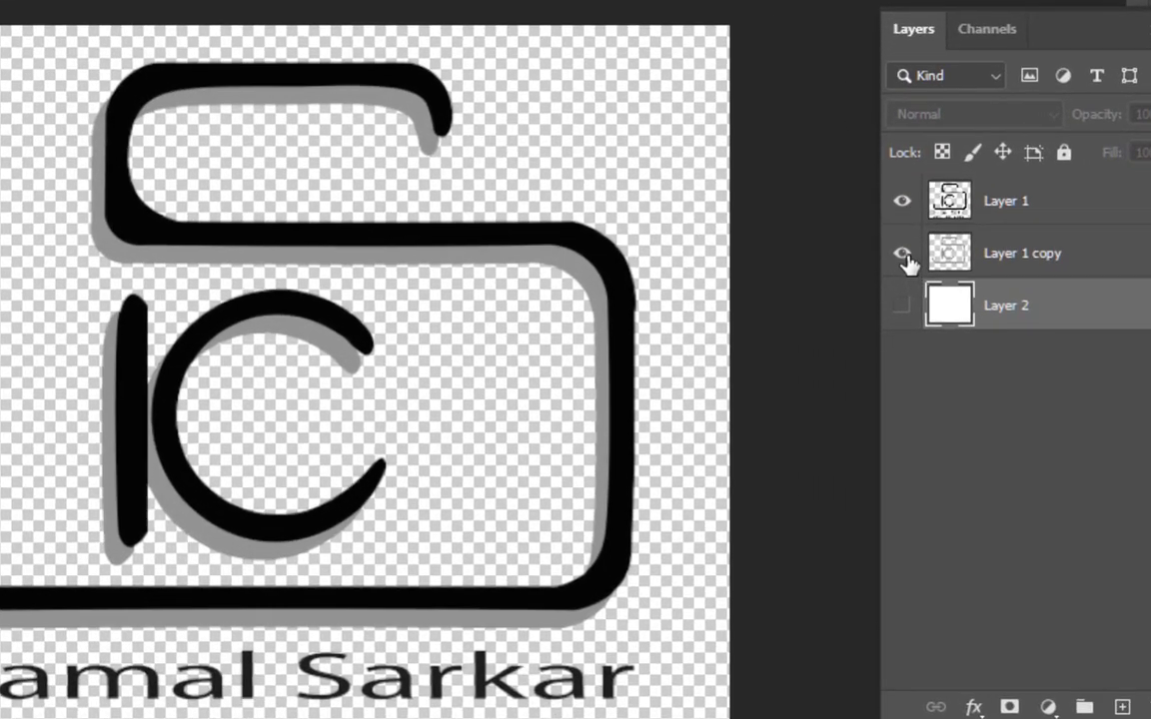
left_click(903, 254)
left_click(904, 255)
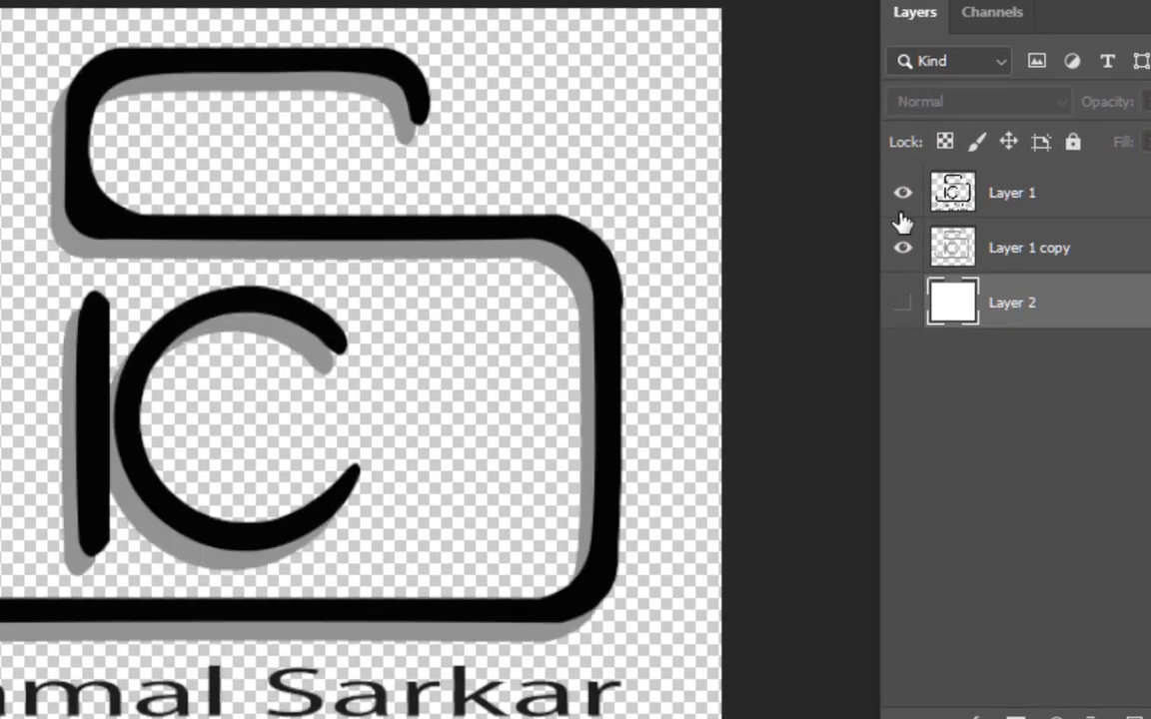
left_click(904, 194)
left_click(903, 195)
left_click(903, 195)
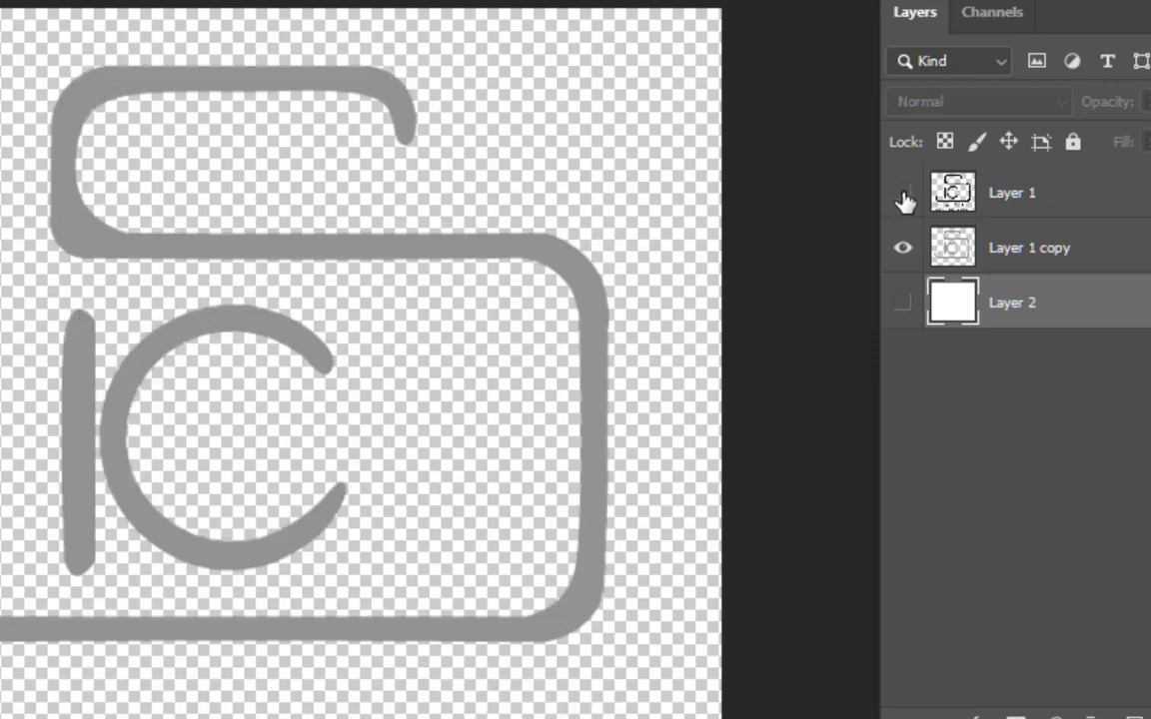
left_click(904, 195)
left_click(898, 252)
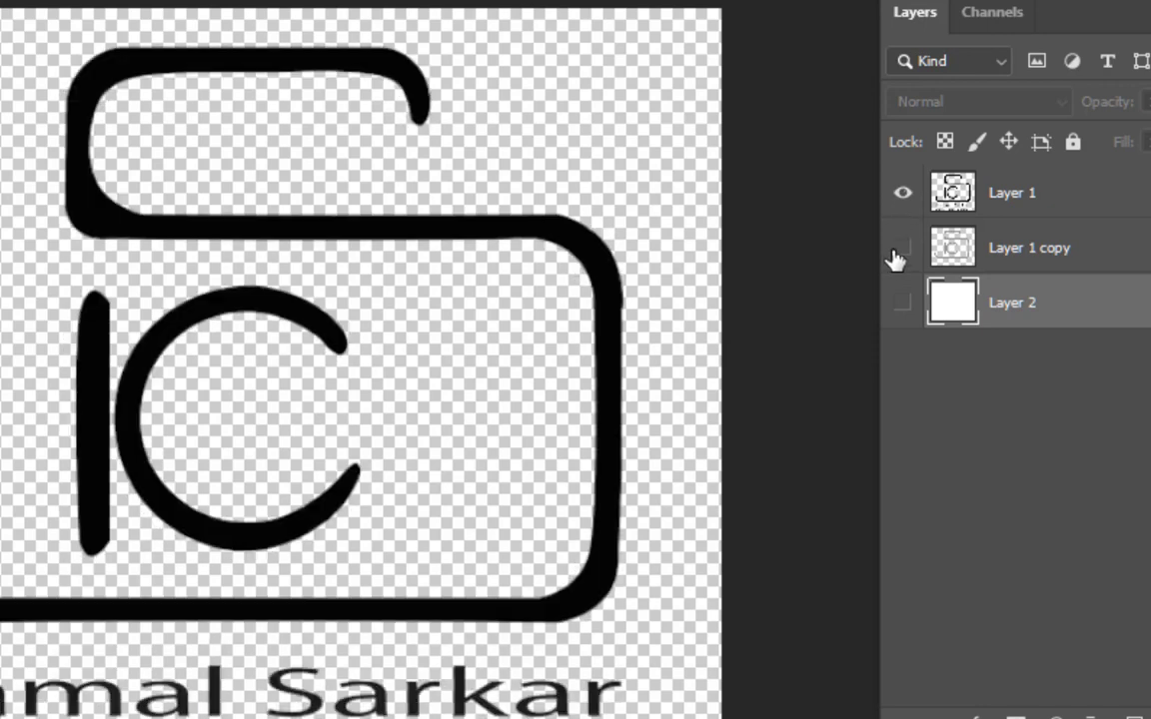
left_click(898, 252)
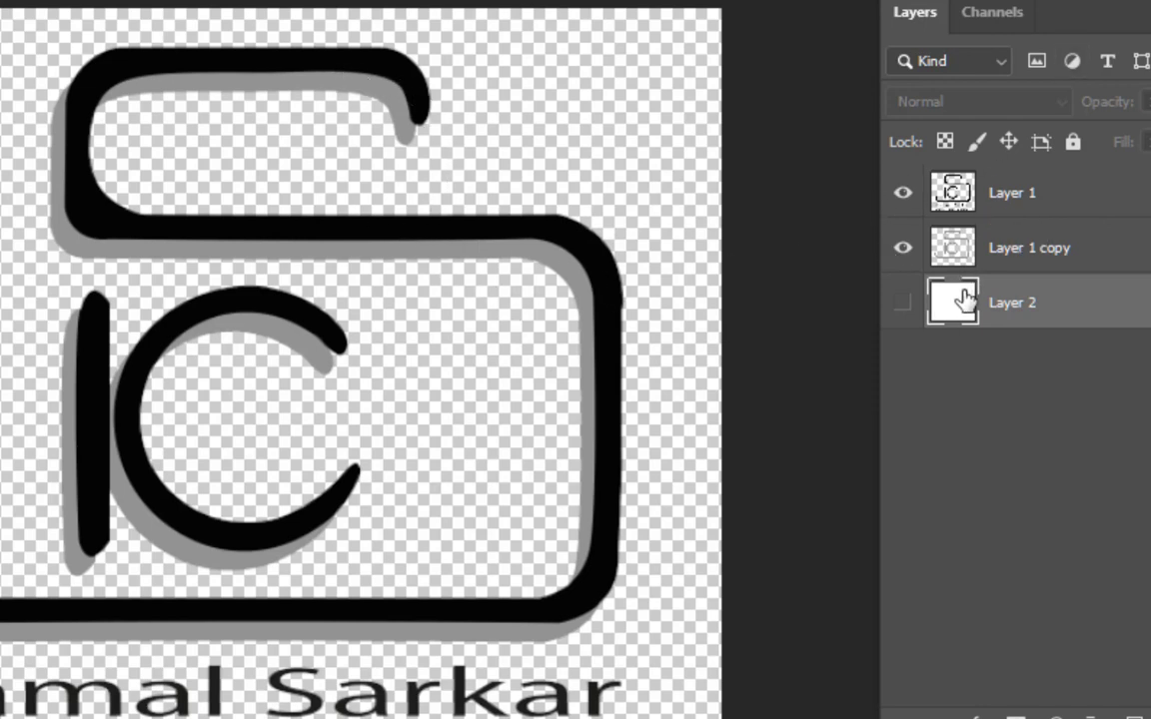
Stamp all visible layers into a new merged layer above Layer 1, and hide Layer 1 and Layer 1 copy
left_click(1063, 201)
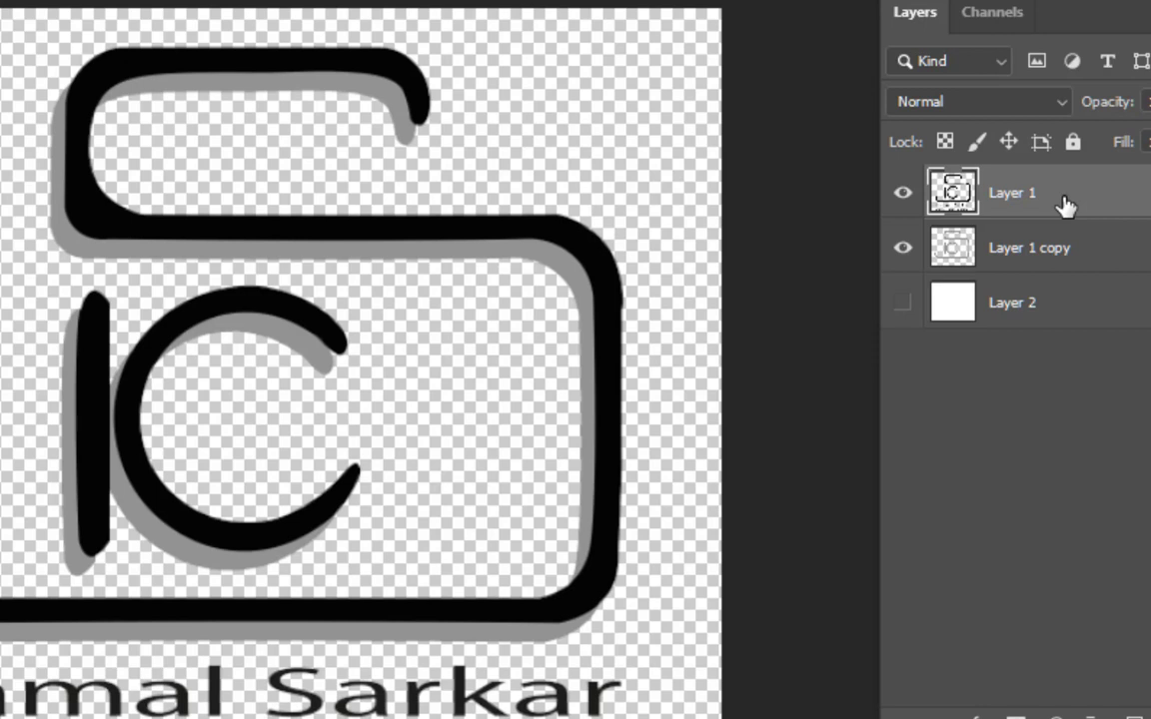
key("ctrl+alt+shift+e")
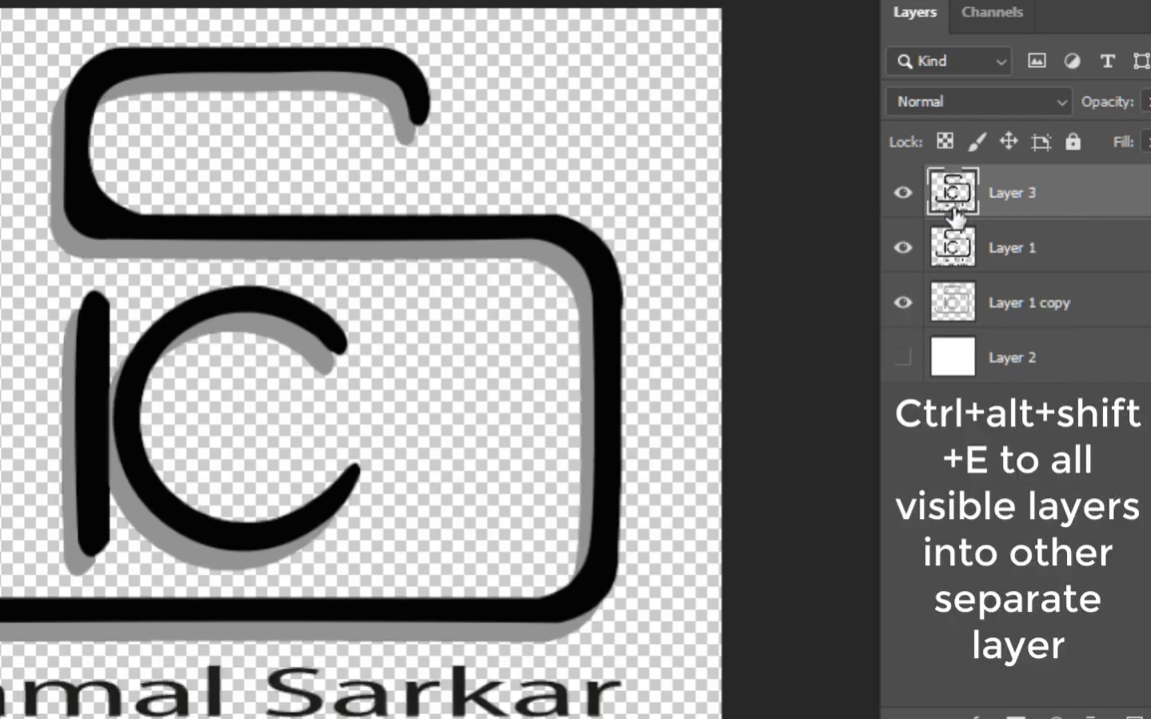
left_click_drag(902, 248, 899, 305)
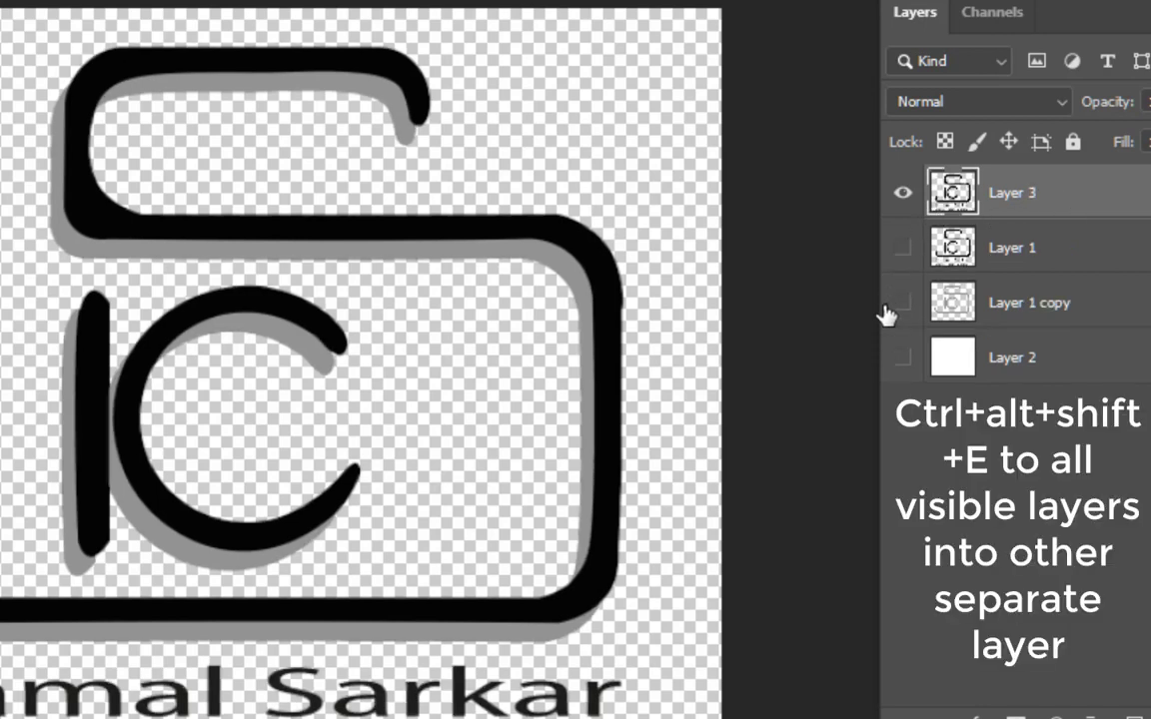
left_click(903, 196)
left_click(903, 196)
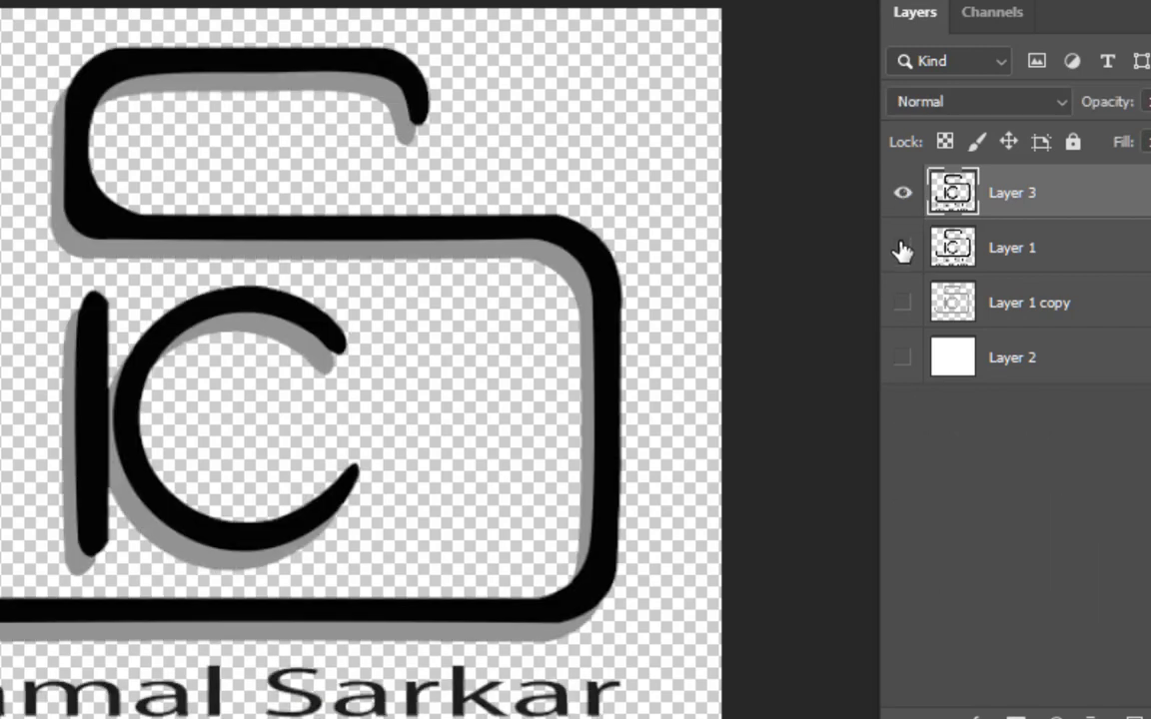
Compare the merged Layer 3 with Layer 1, Layer 1 copy and Layer 2 by showing and hiding each layer
left_click(904, 190)
left_click(901, 250)
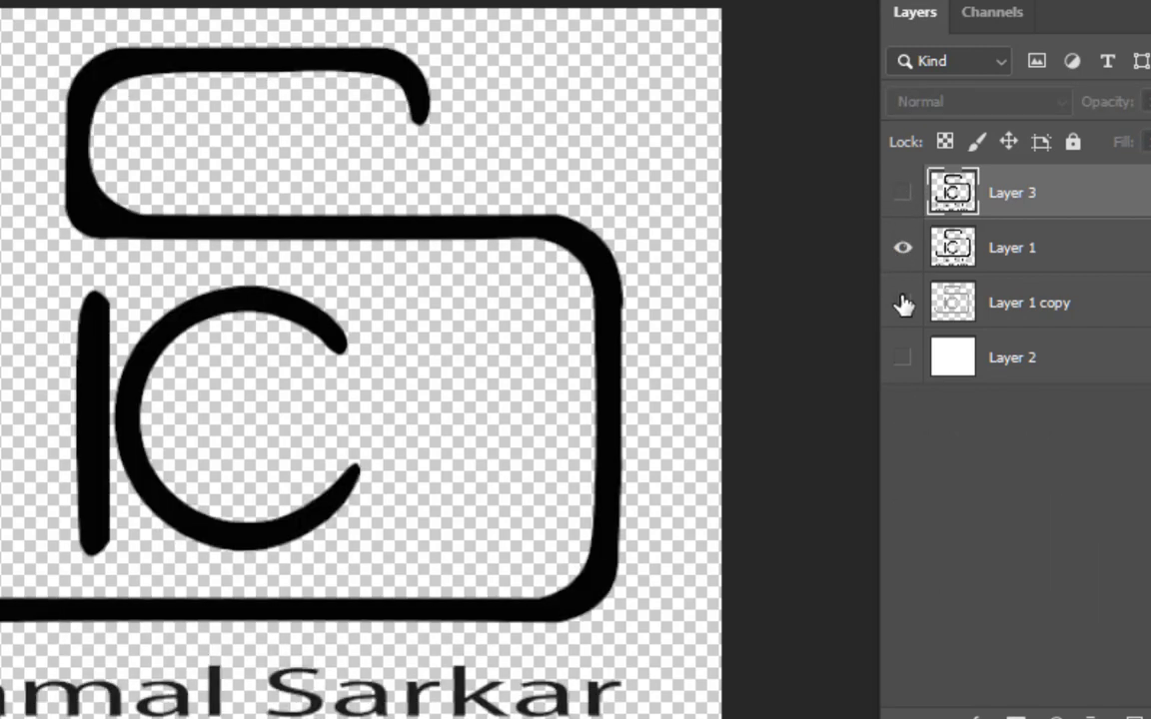
left_click(902, 303)
left_click(903, 252)
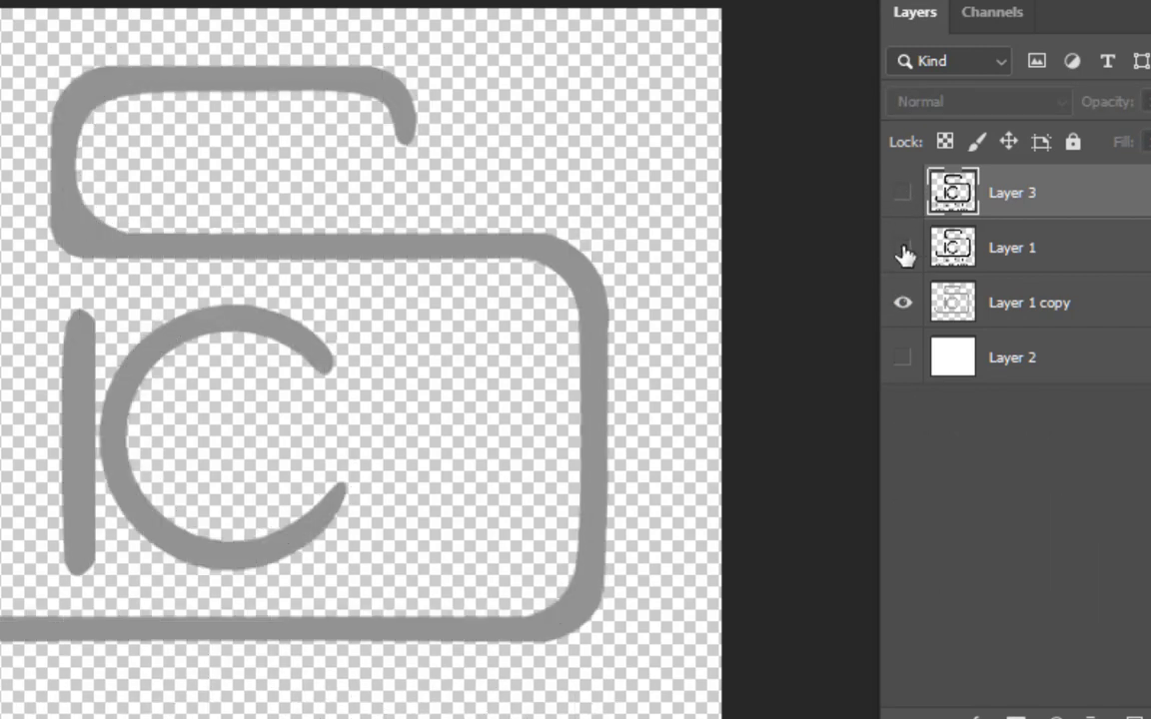
left_click(903, 248)
left_click(901, 193)
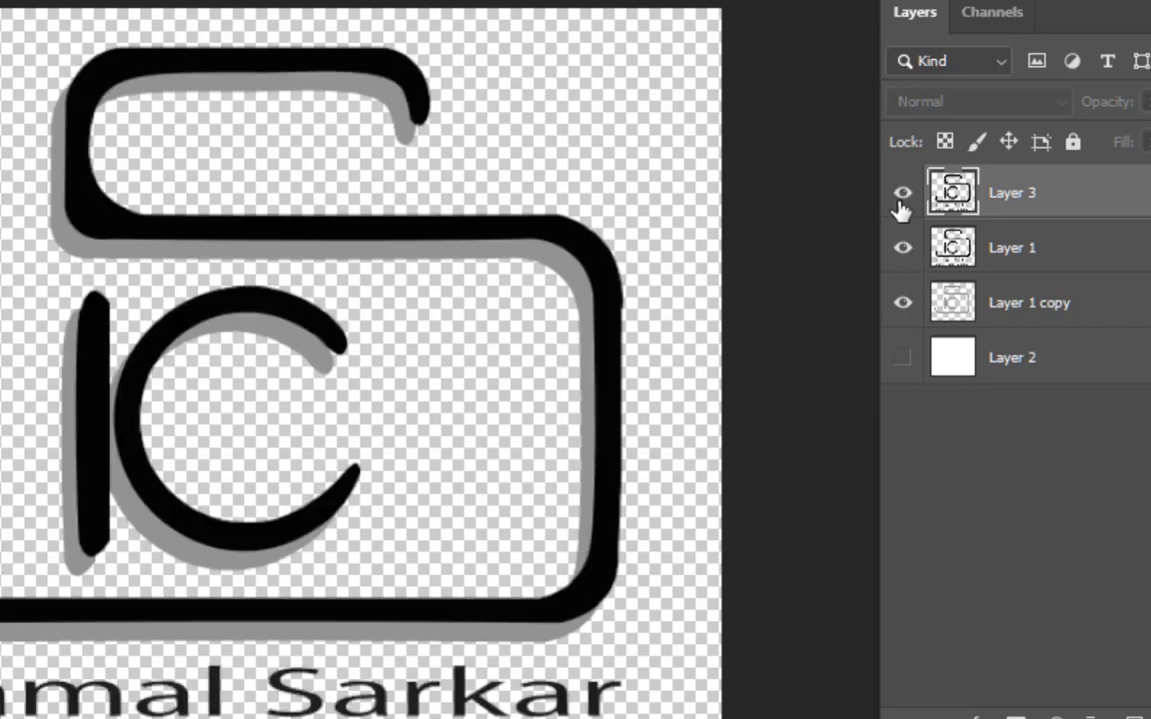
left_click(902, 248)
left_click(902, 302)
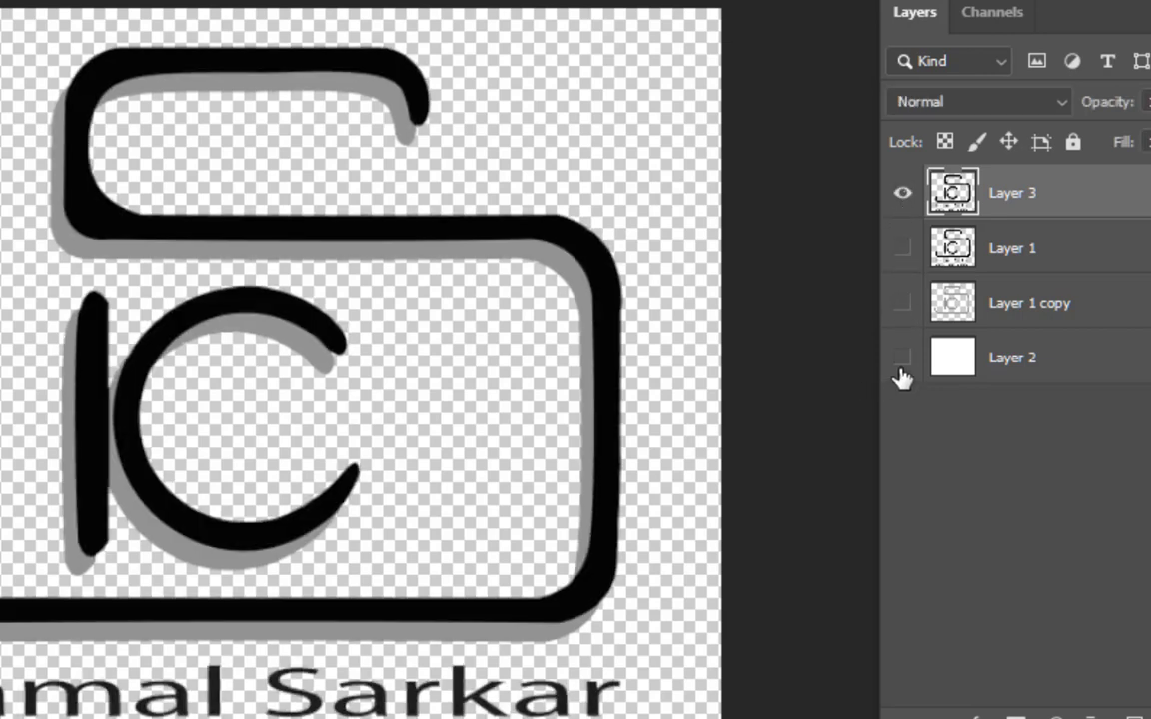
left_click(902, 358)
left_click(902, 356)
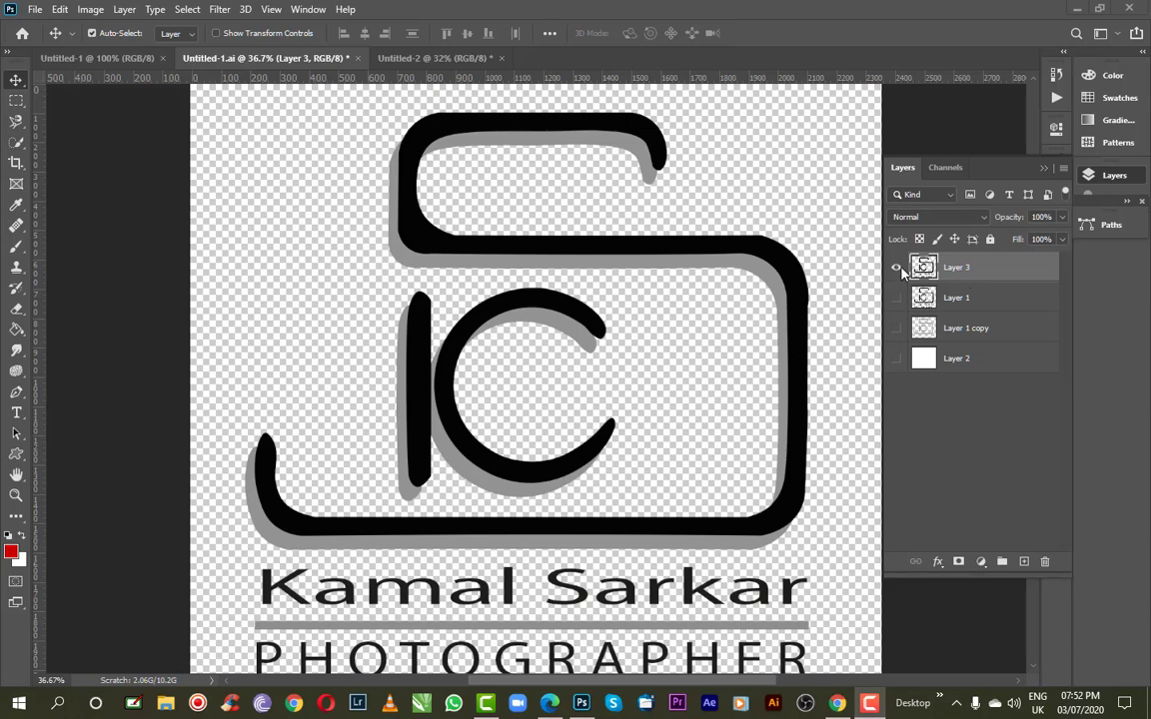
left_click(897, 268)
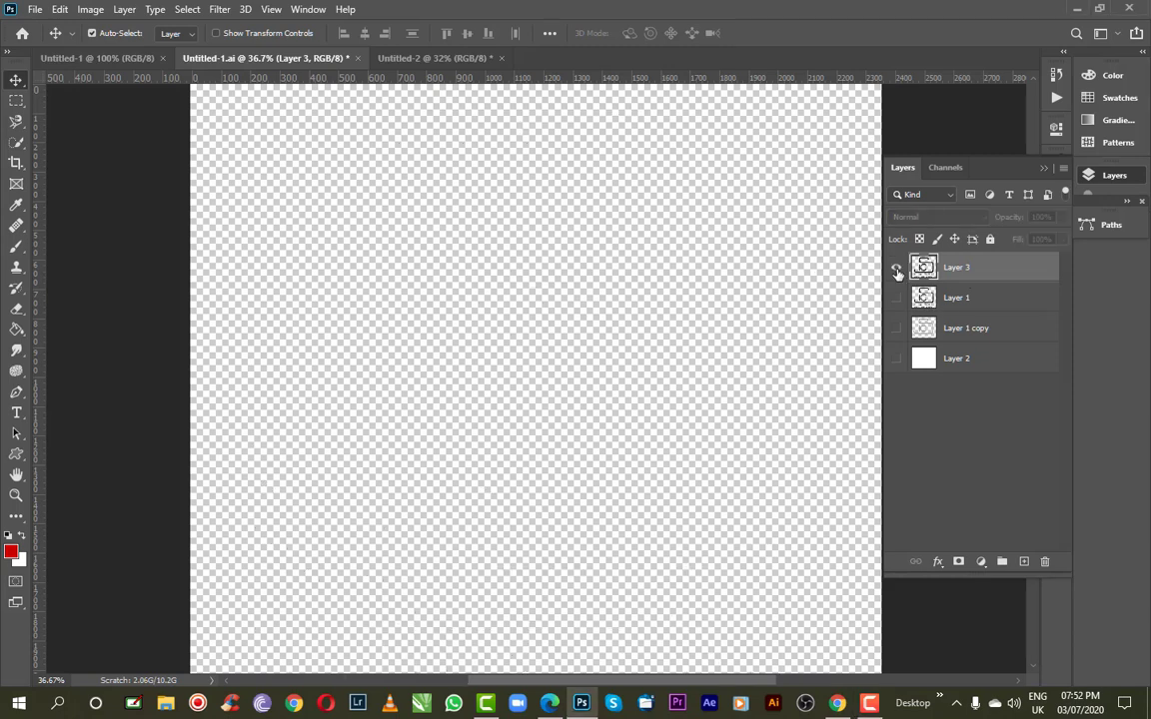
left_click(896, 267)
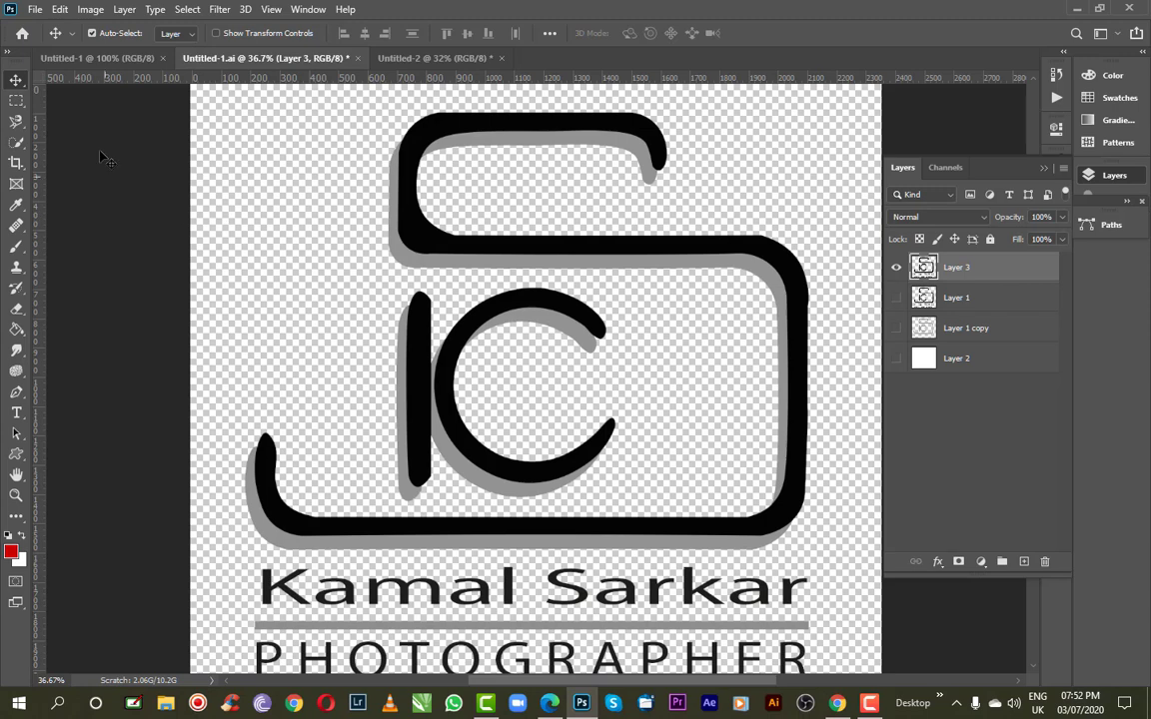
Define a brush preset named "mylogo" from the merged logo layer
left_click(60, 9)
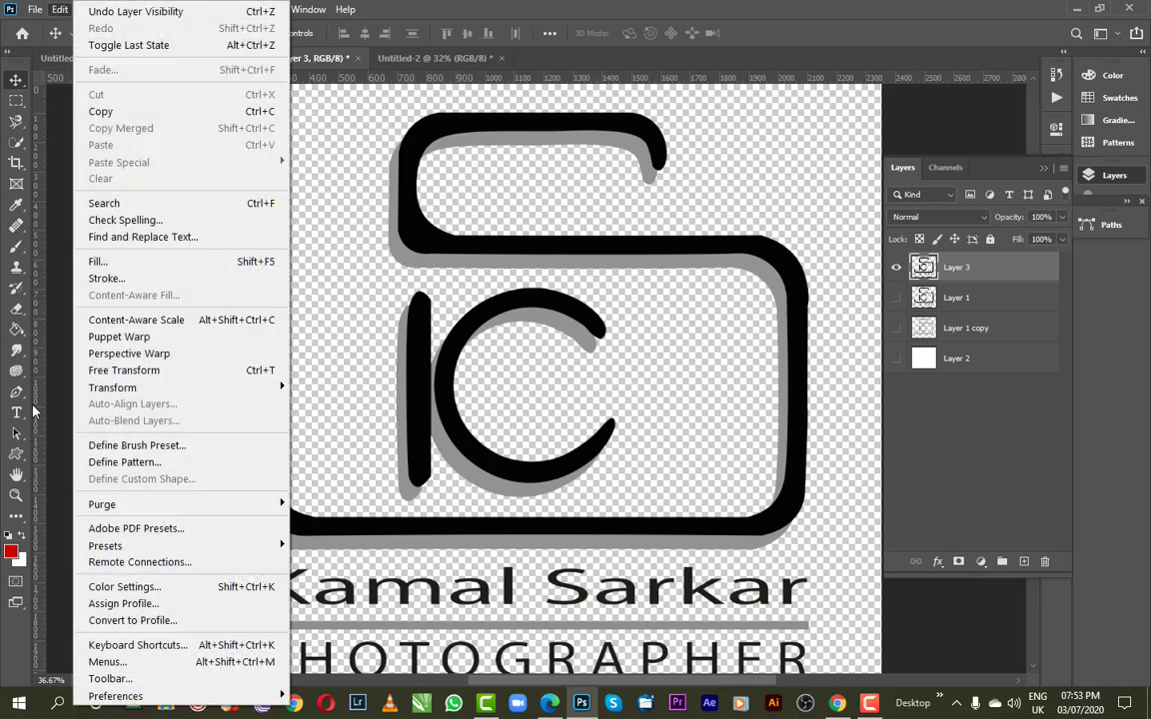
left_click(143, 446)
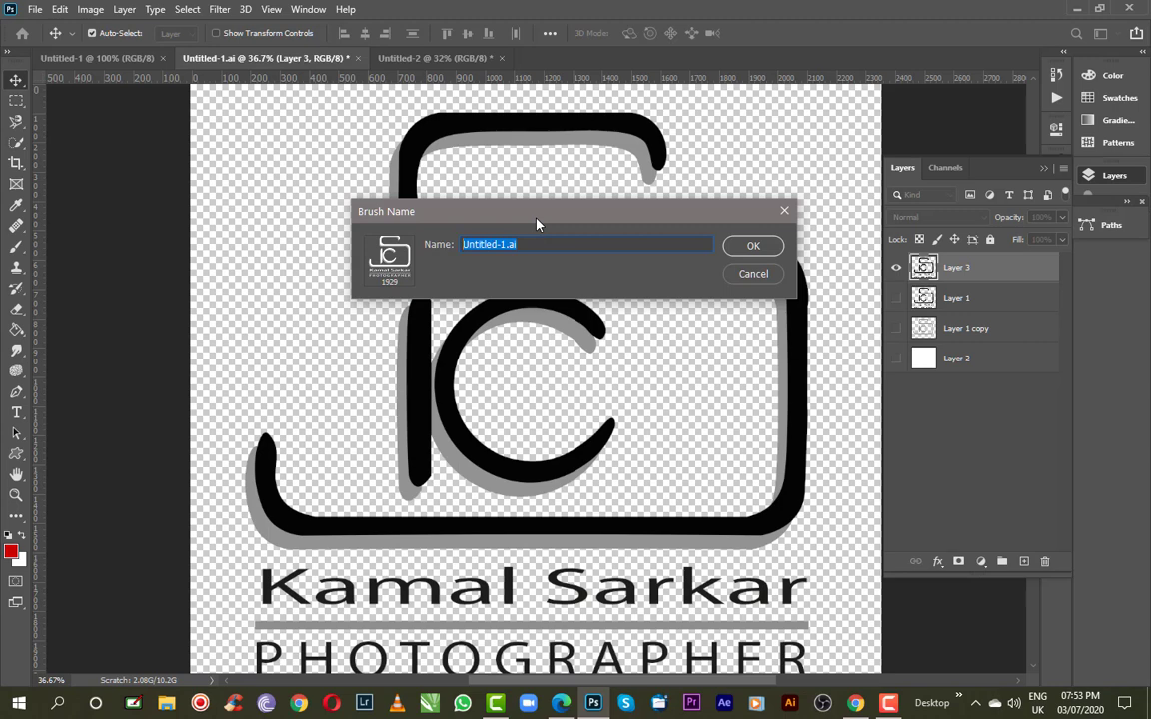
type("mylogo")
left_click(753, 244)
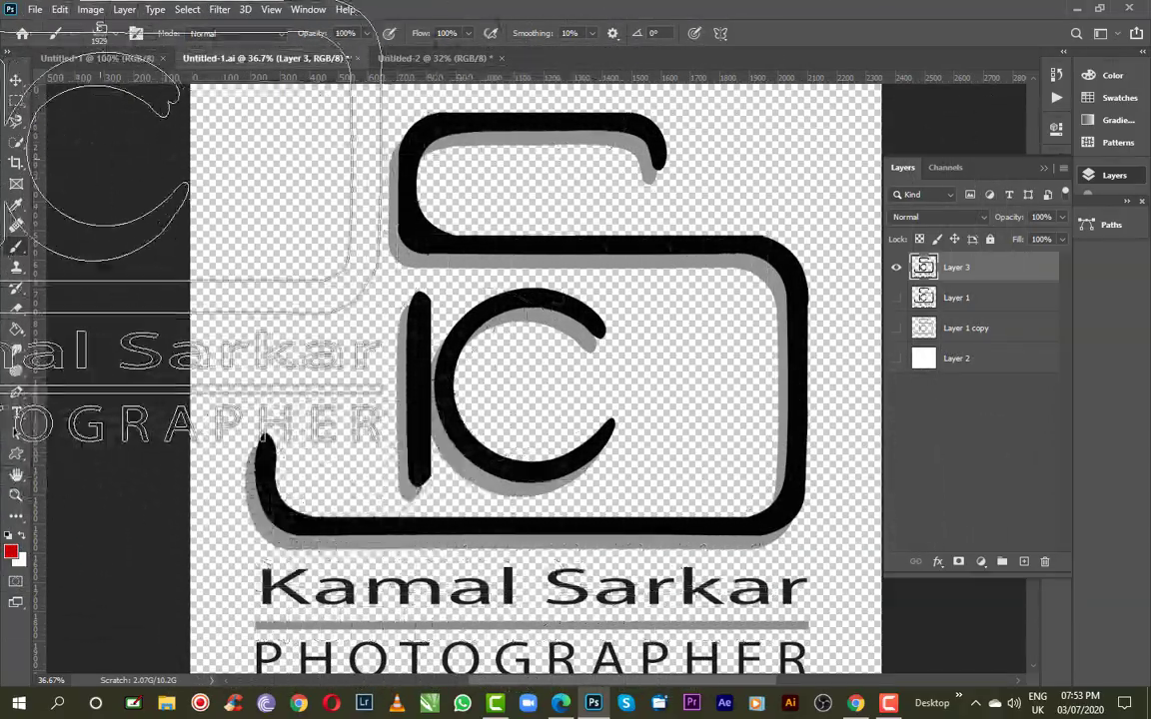
Switch from the Brush tool to the Pencil tool and select the mylogo preset as its tip
right_click(15, 248)
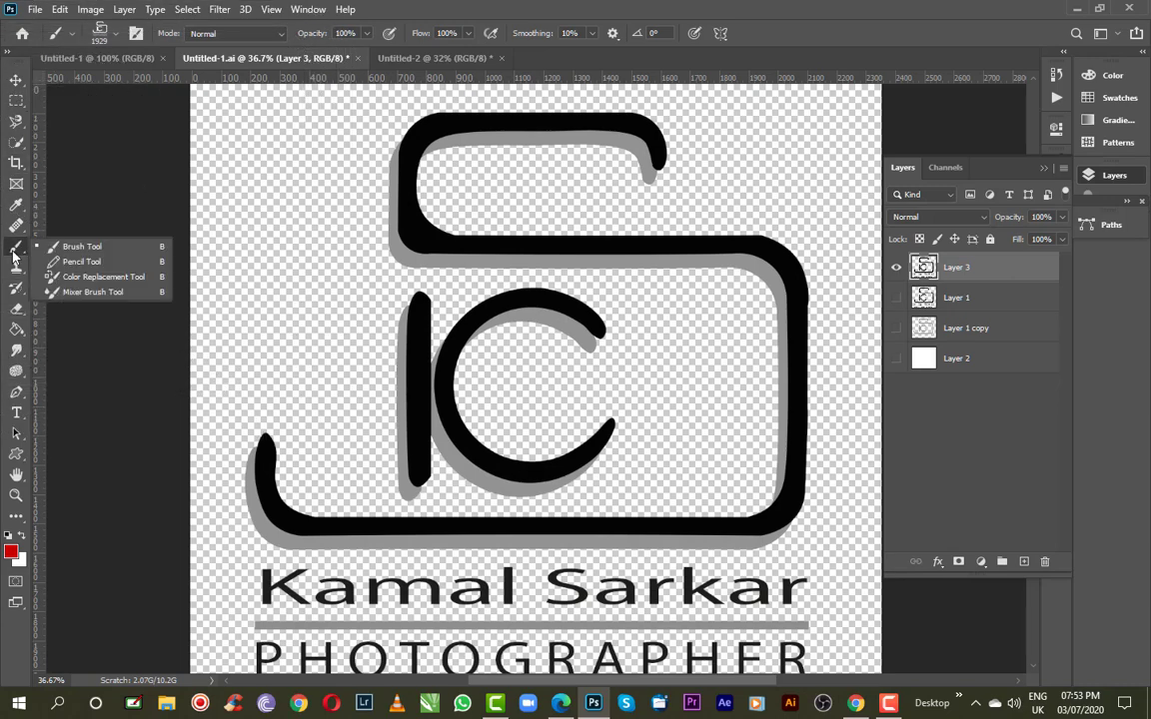
left_click(69, 249)
right_click(378, 235)
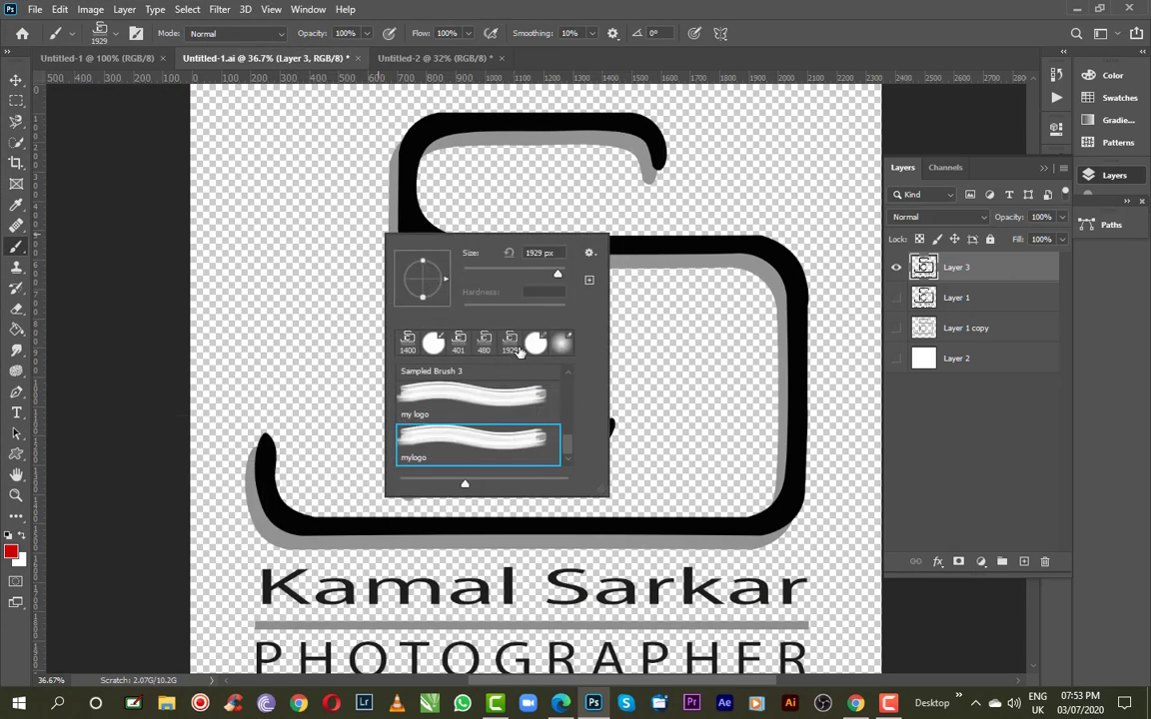
key("shift+b")
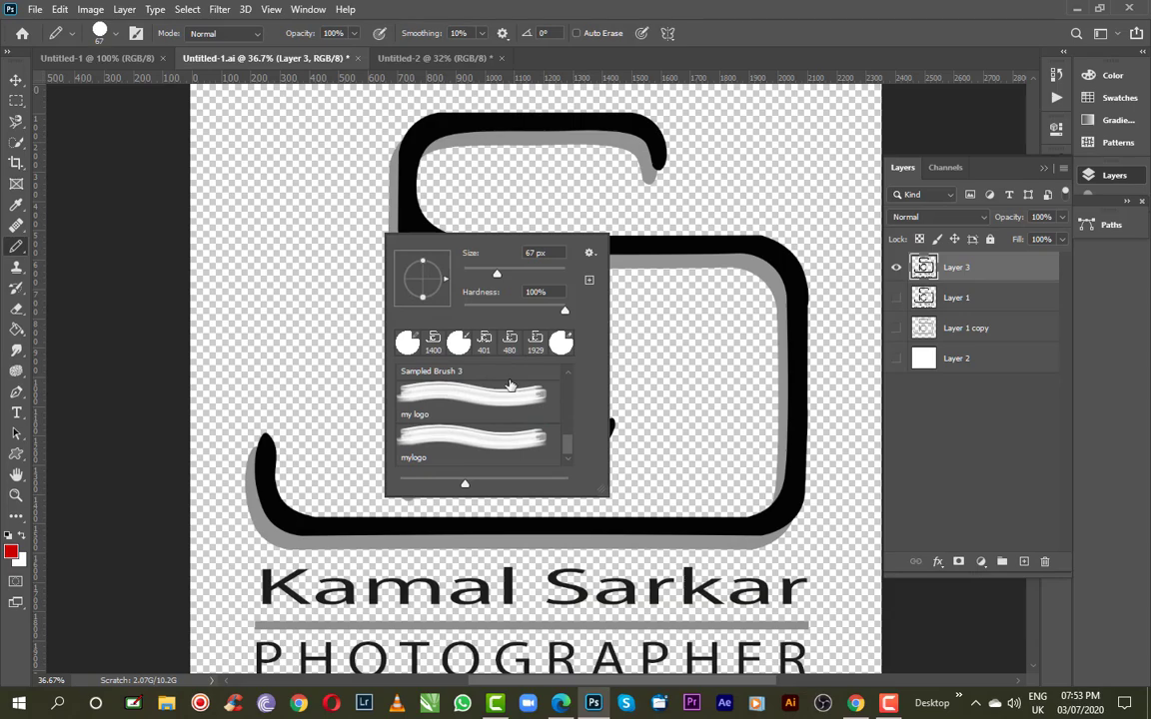
left_click(411, 462)
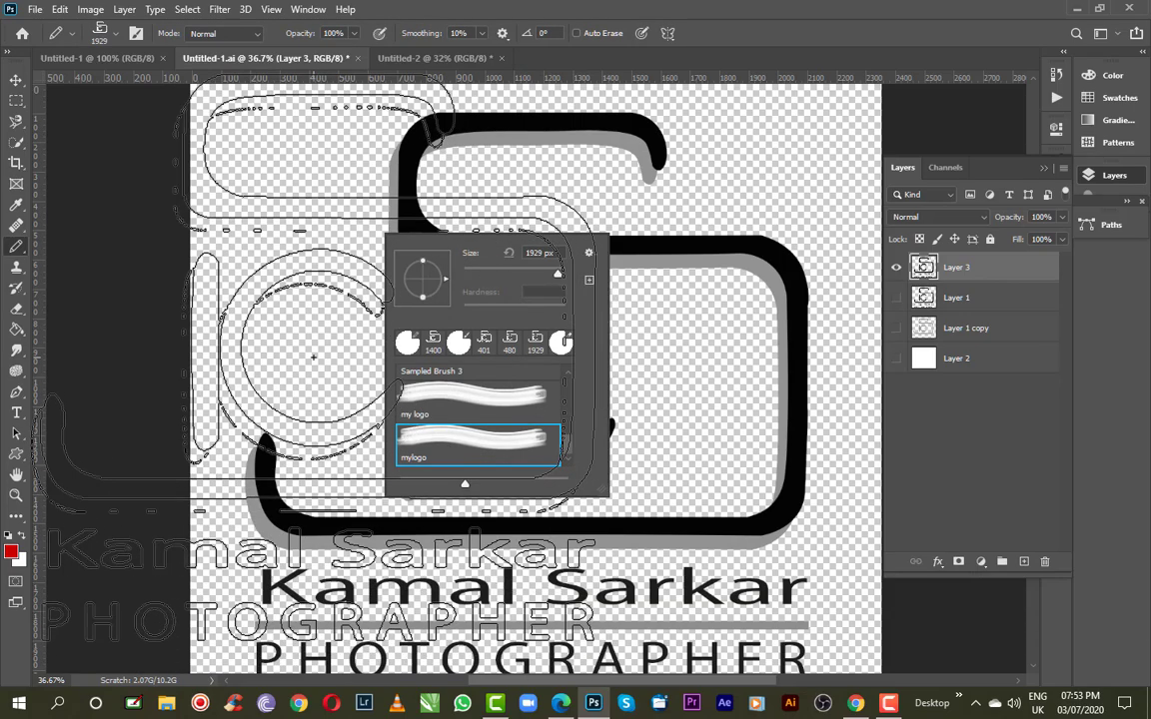
left_click(765, 25)
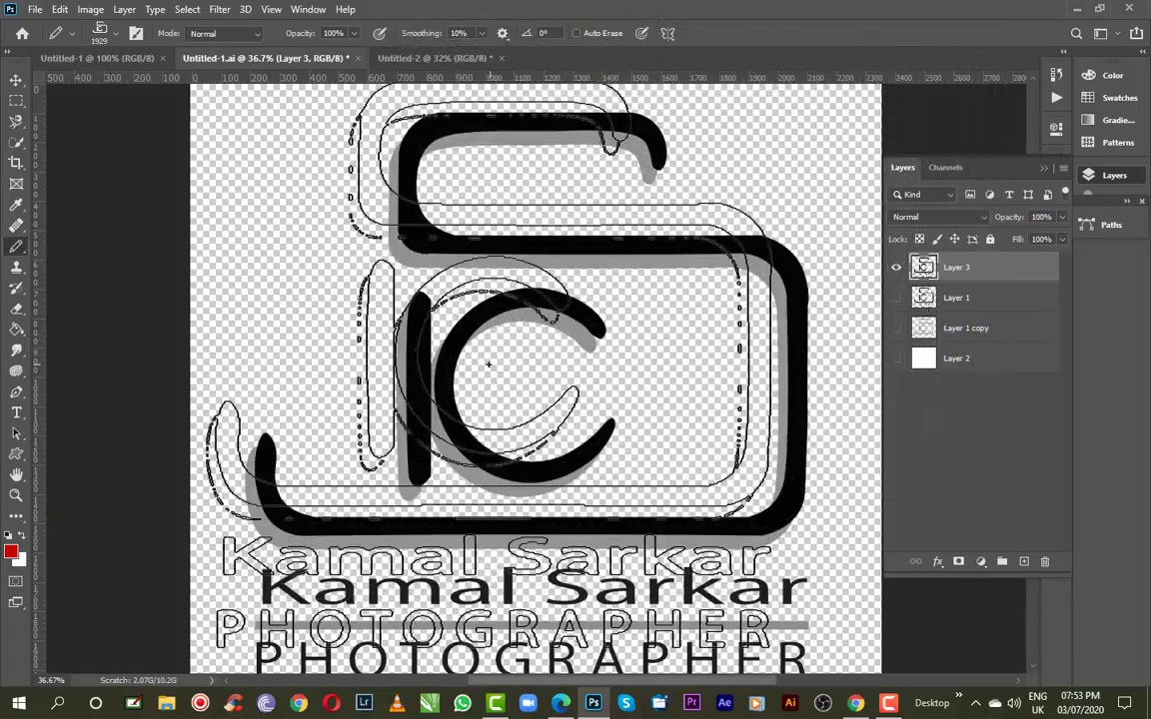
Reduce the mylogo tip size to about 291 px
right_click(507, 367)
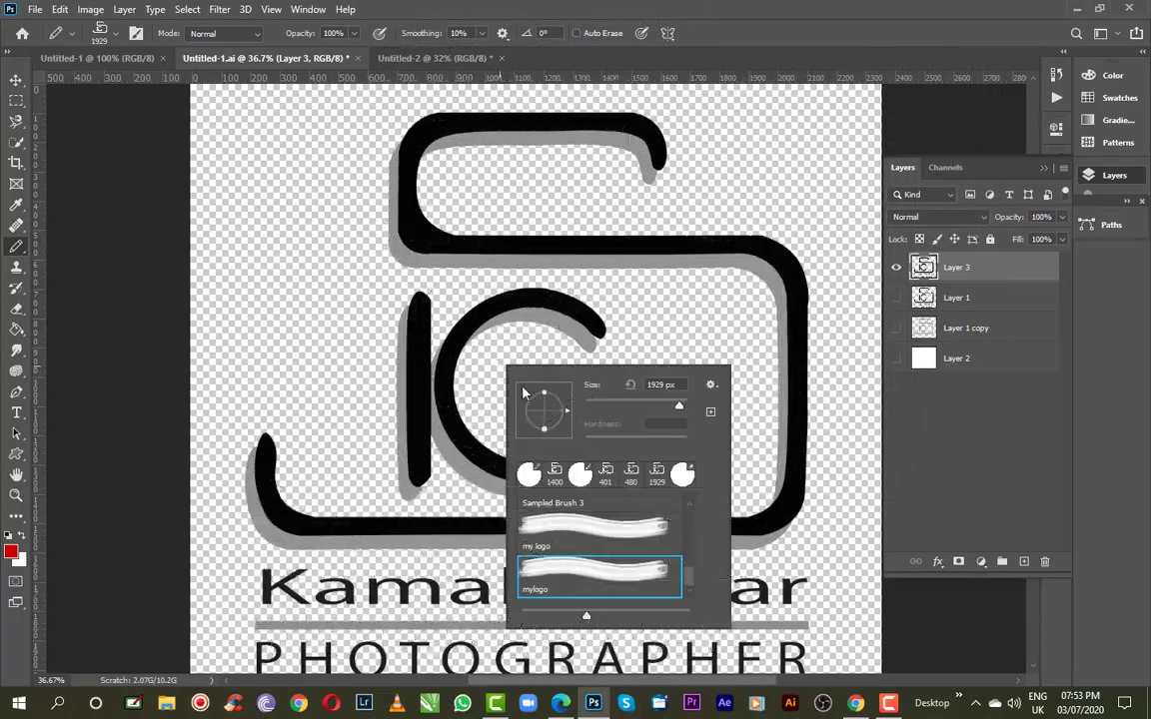
left_click_drag(680, 406, 646, 405)
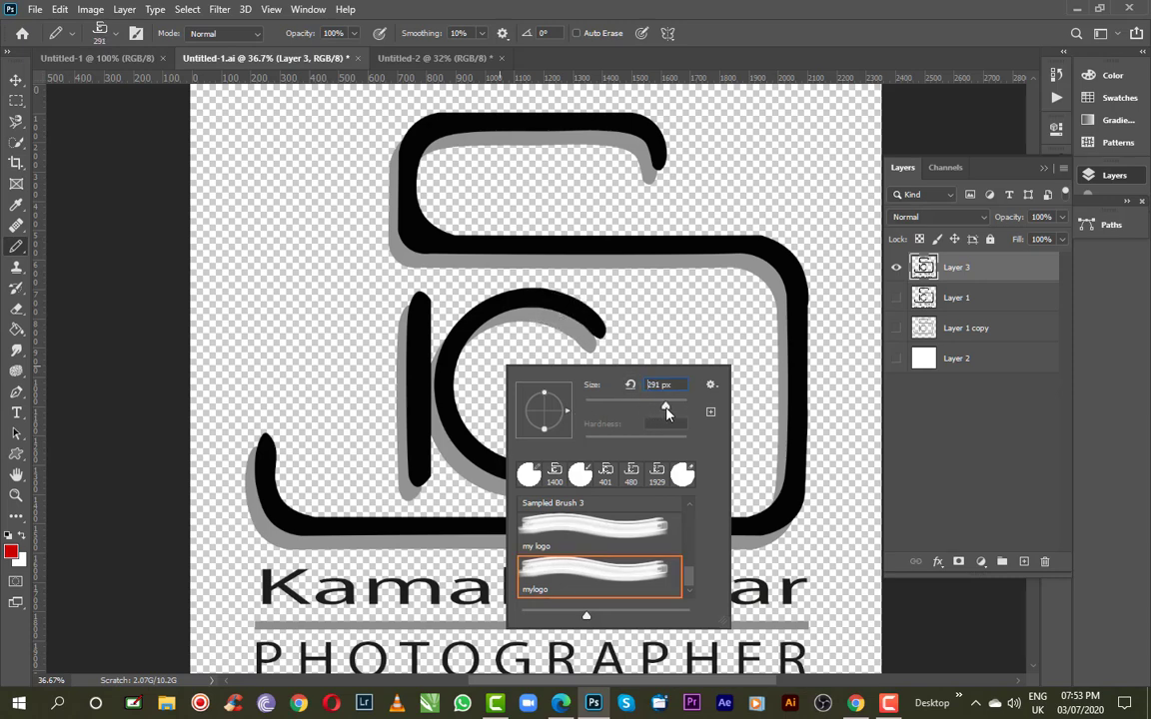
left_click_drag(648, 406, 664, 403)
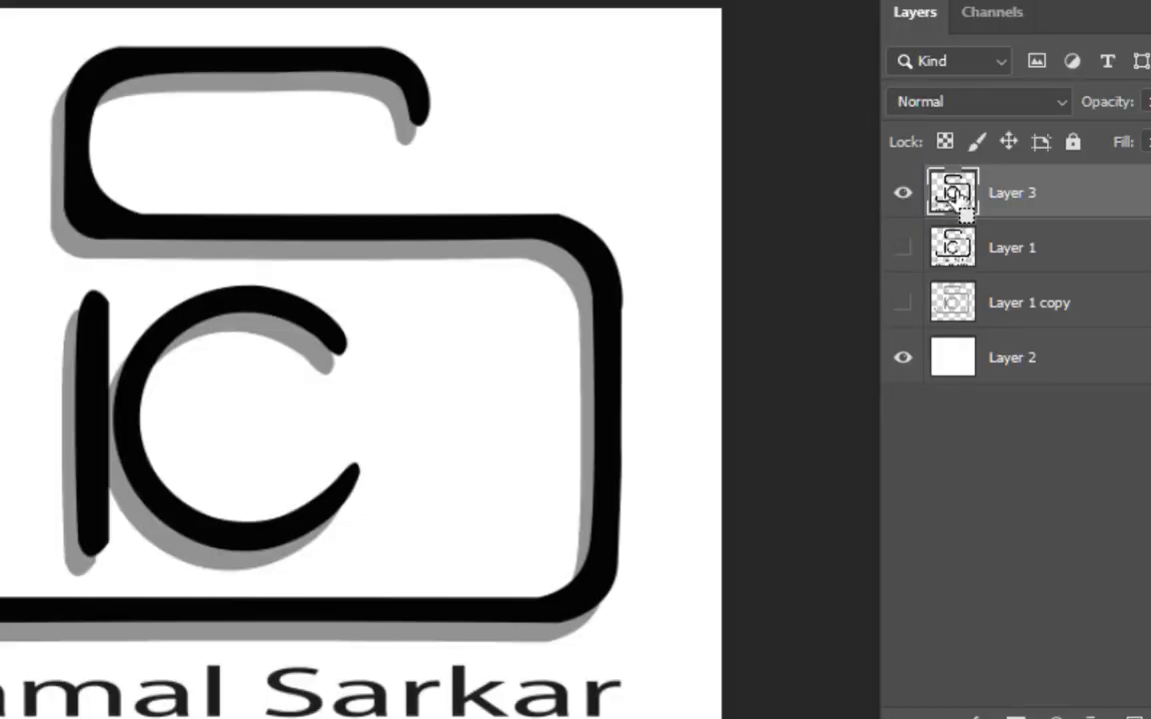
Load Layer 3's logo as a selection, hide Layer 2, and convert the selection into a work path with 0.5 pixels tolerance
left_click(957, 195, "ctrl")
left_click(902, 366)
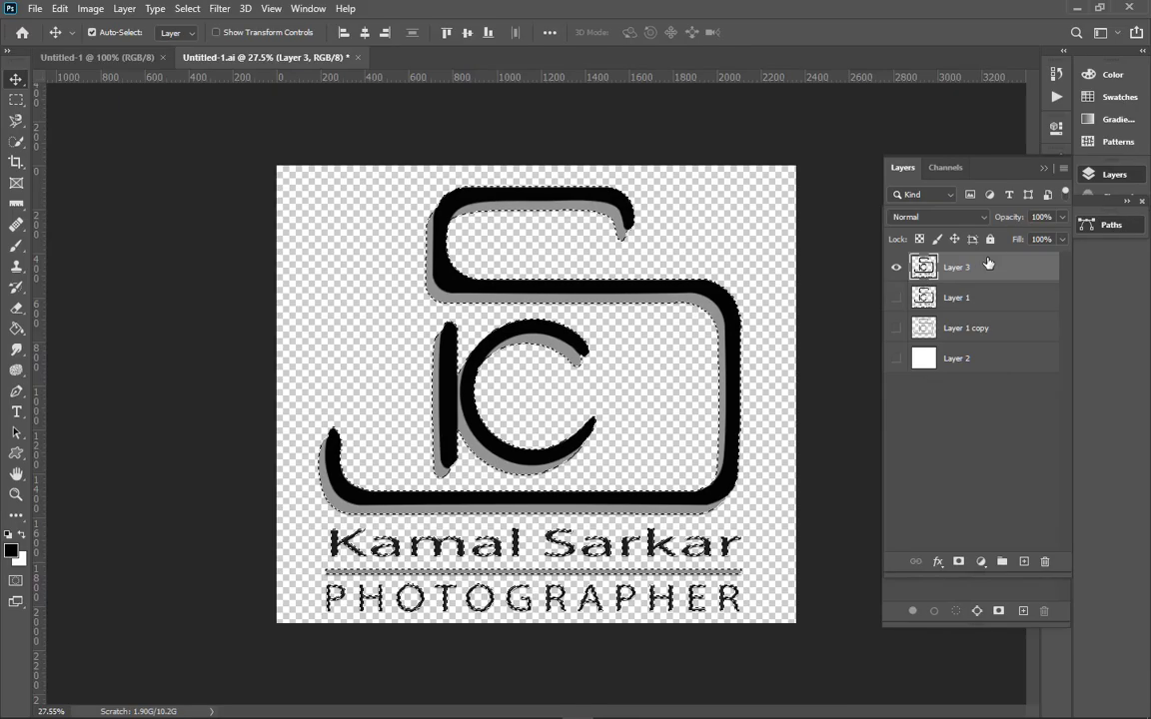
left_click(1112, 230)
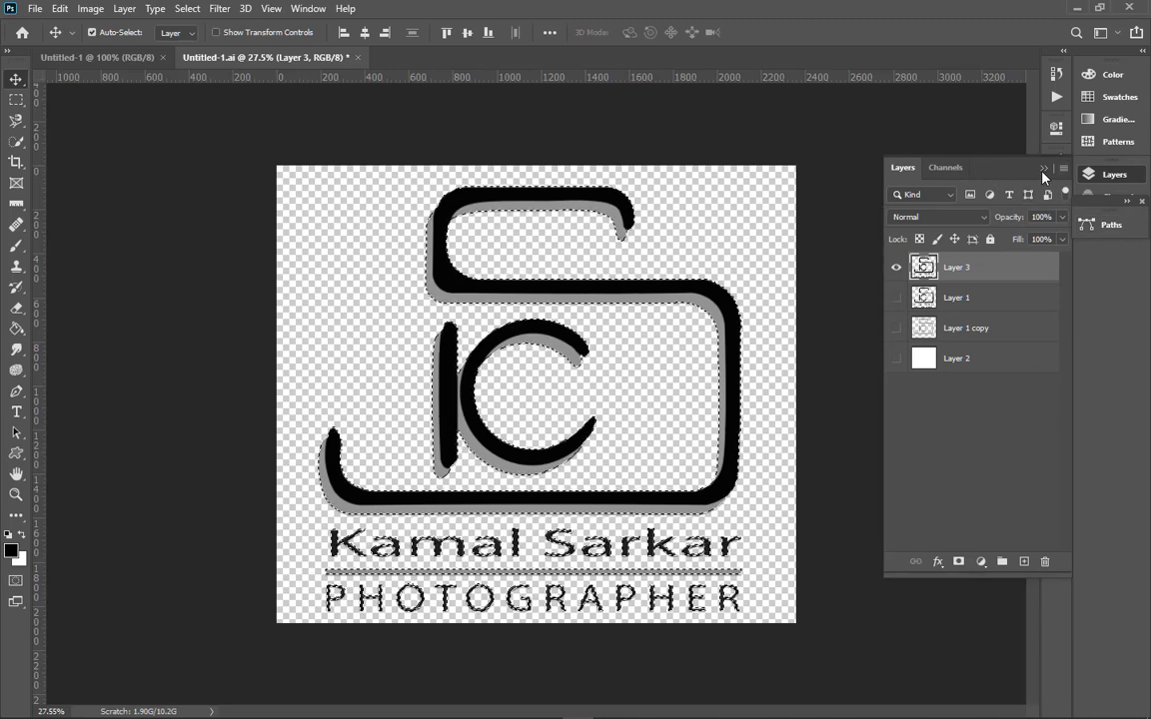
left_click(1089, 175)
left_click(1087, 227)
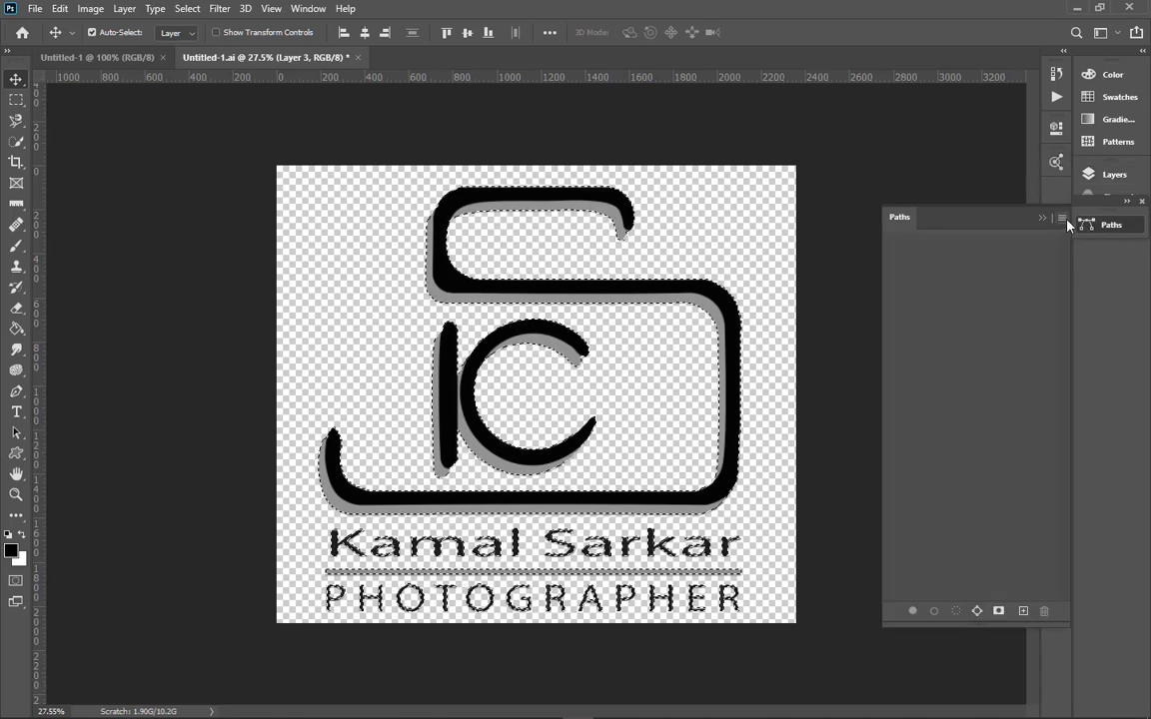
left_click(1063, 218)
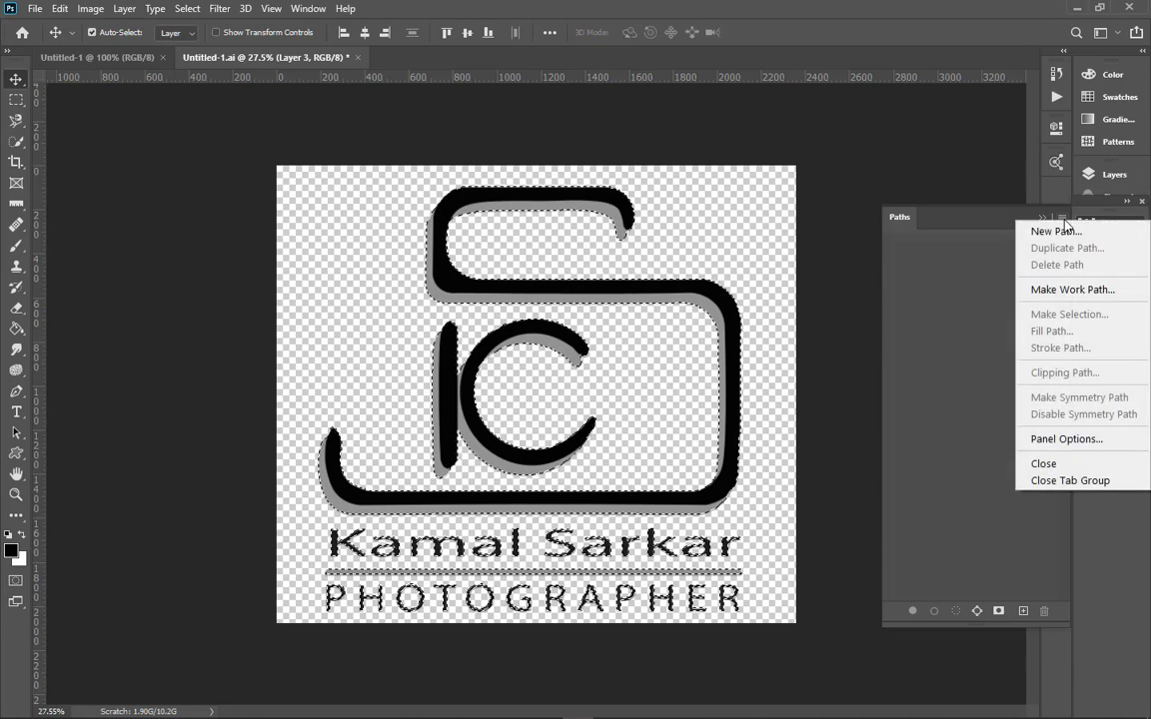
left_click(1061, 291)
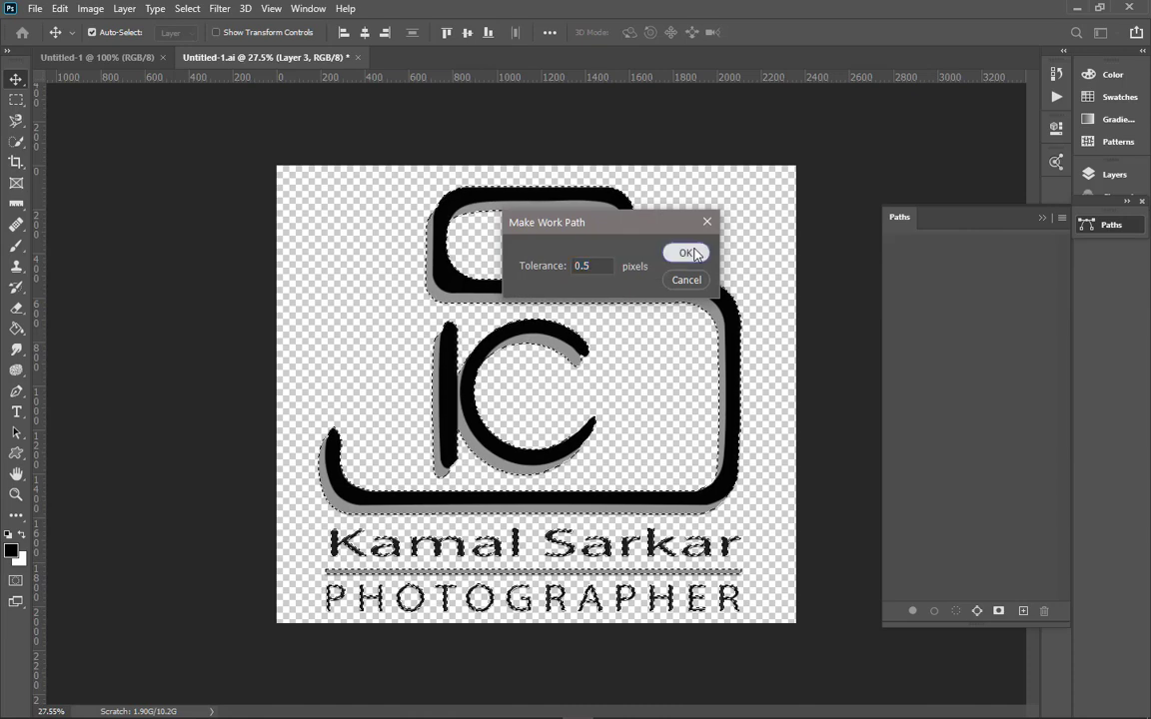
left_click(687, 253)
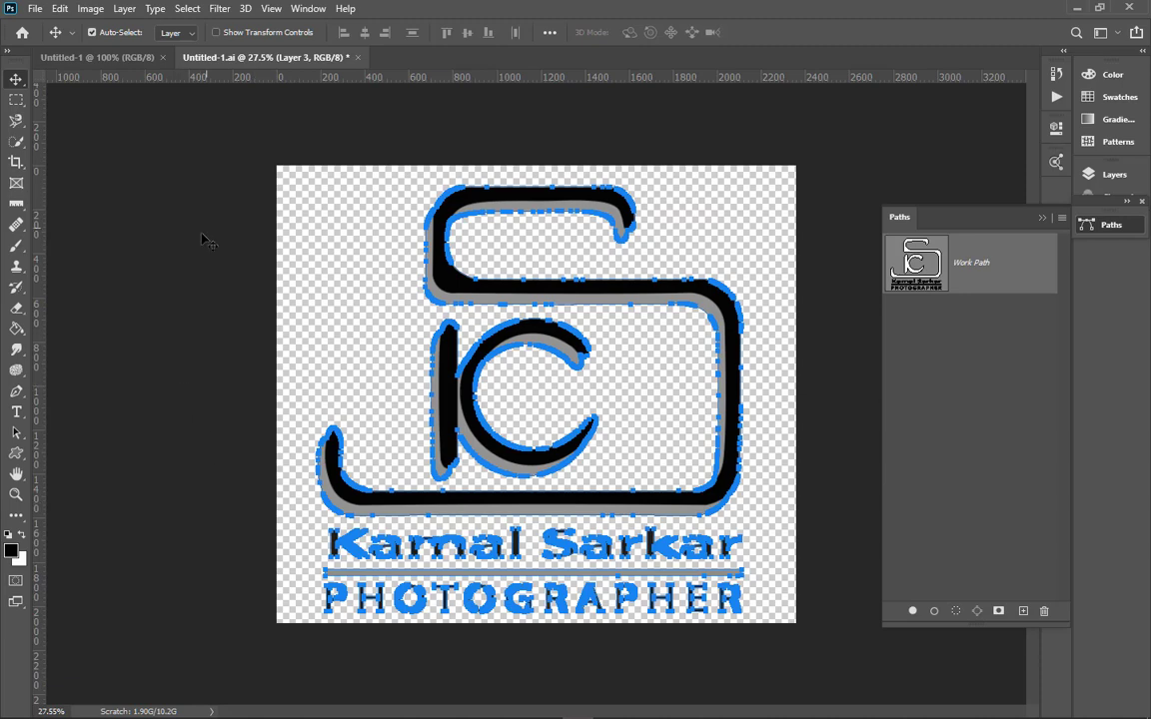
Define a custom shape named "my logo" from the logo's work path
left_click(60, 9)
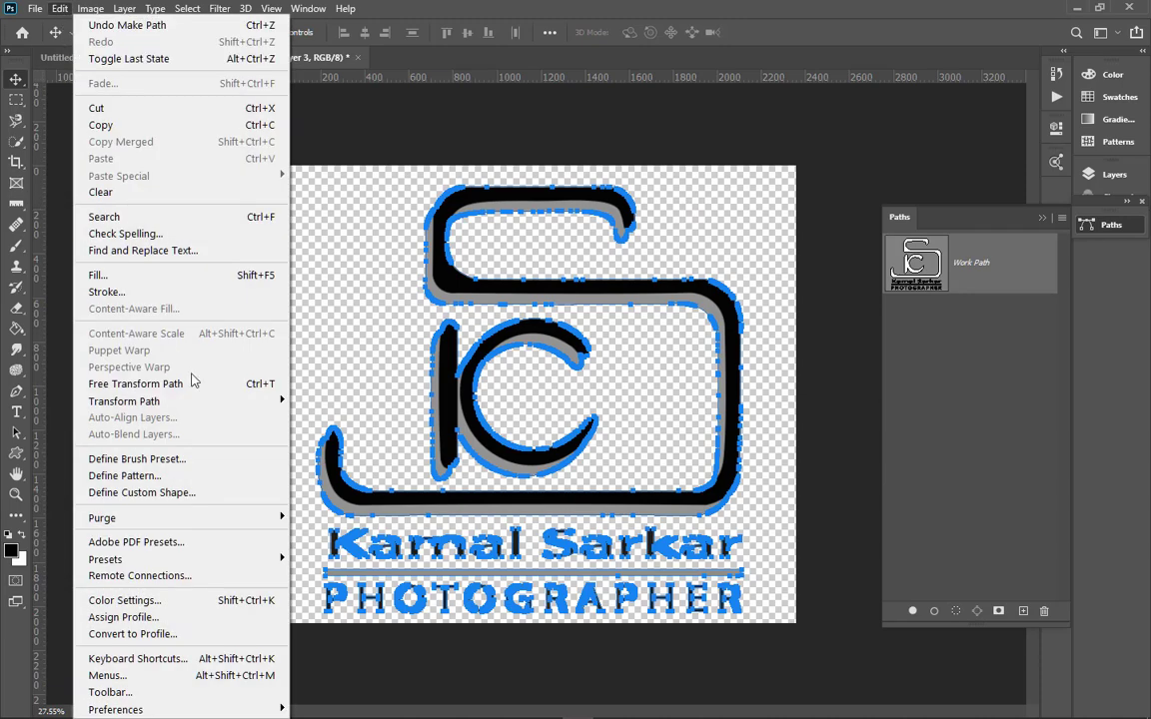
left_click(165, 493)
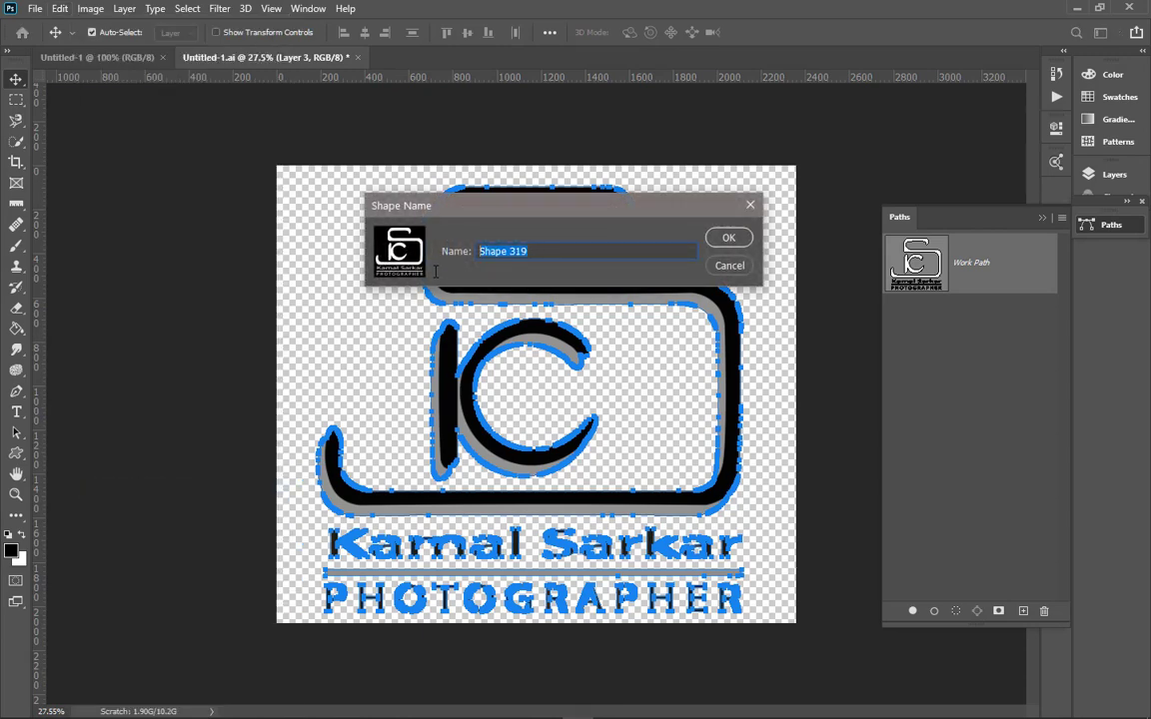
type("my logo")
left_click(726, 237)
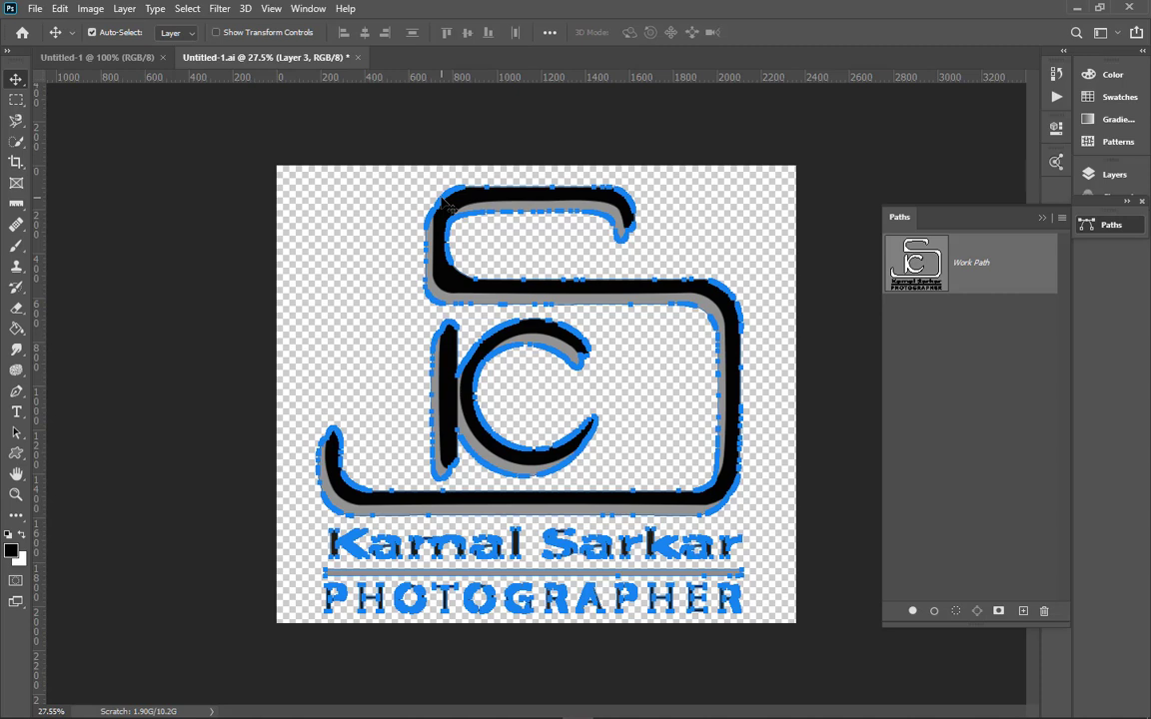
Create a new white portrait A4 document, 210 x 297 mm at 300 pixels/inch in RGB Color
left_click(38, 9)
left_click(48, 18)
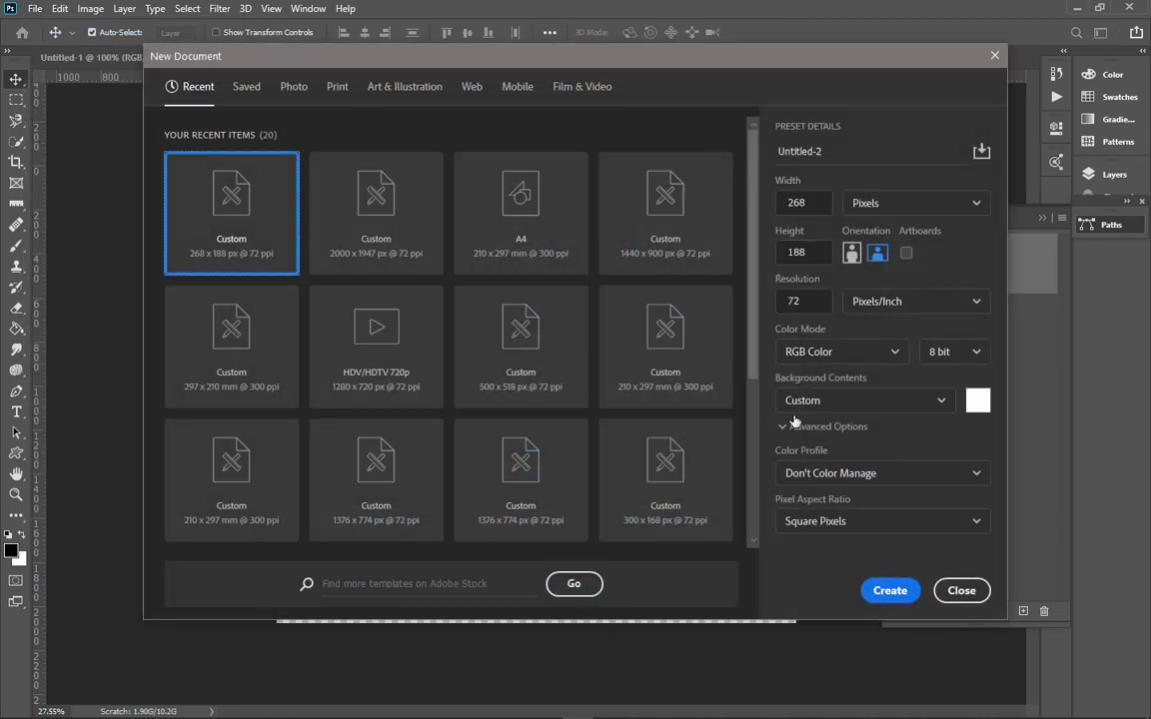
left_click(504, 219)
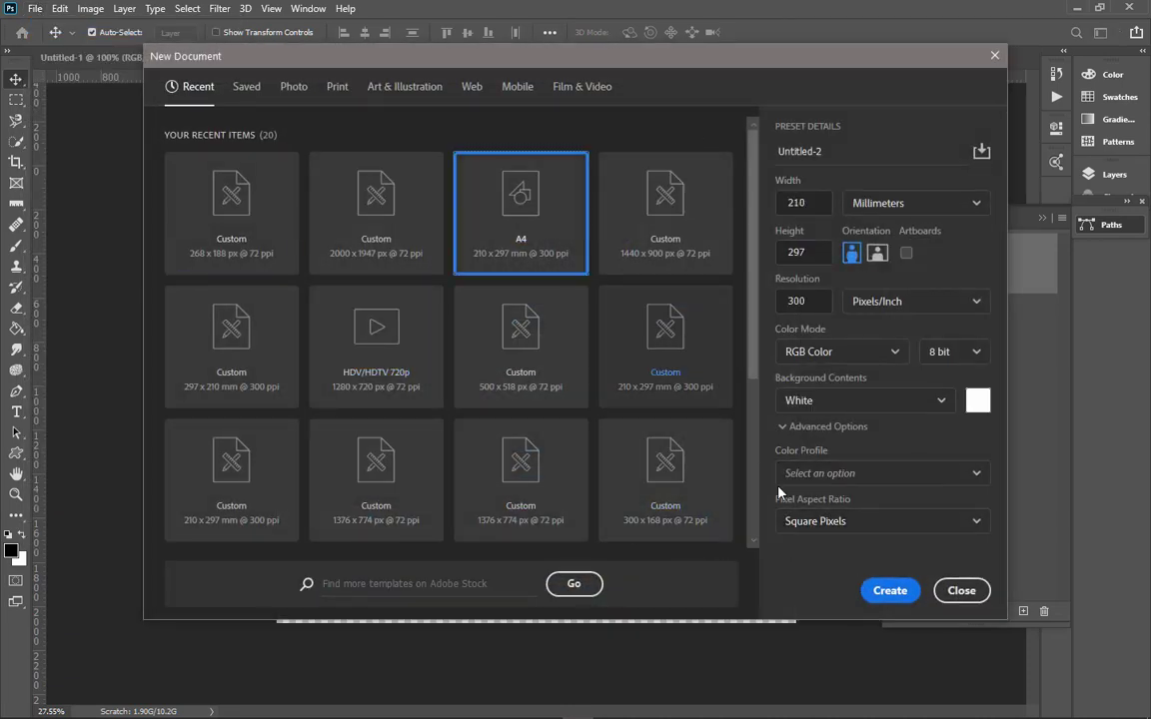
left_click(868, 591)
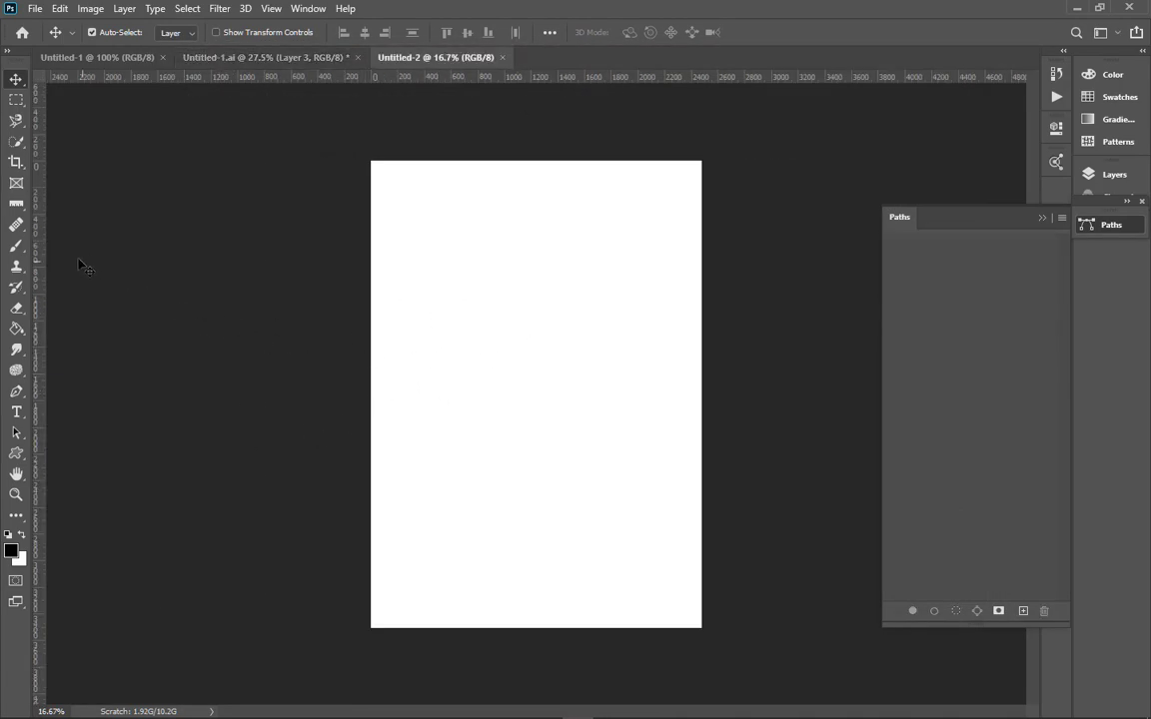
Activate the Brush tool and select the "my logo" preset as its tip in the new document
left_click(14, 247)
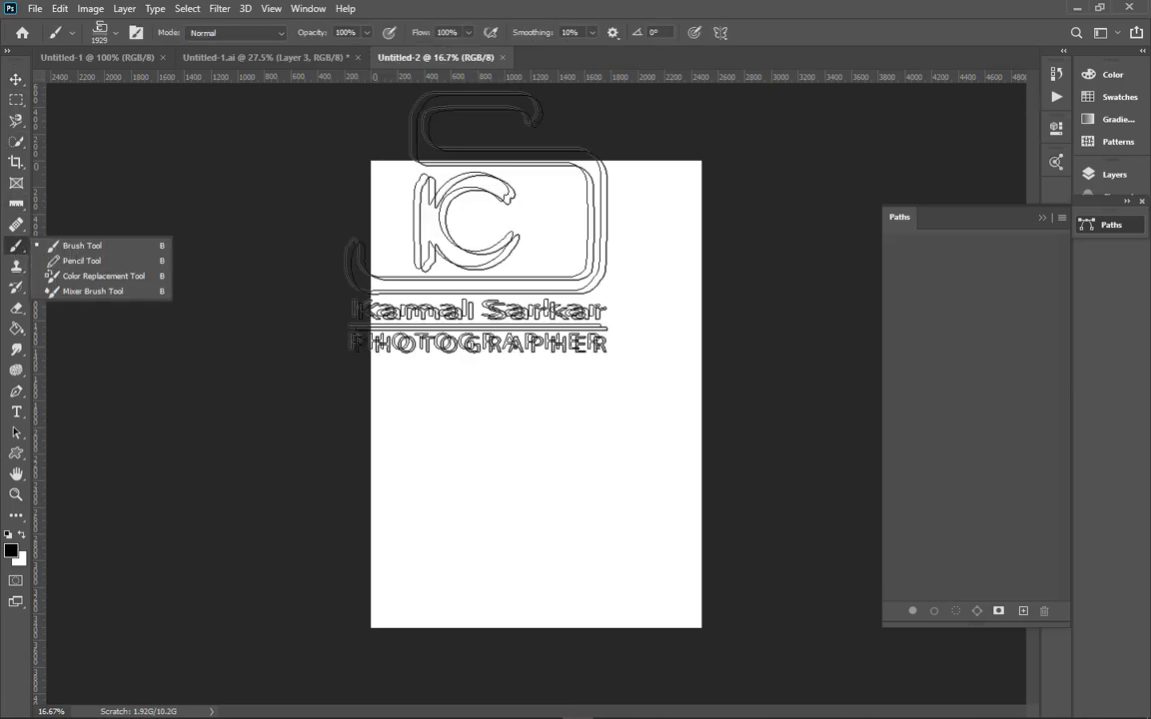
right_click(493, 286)
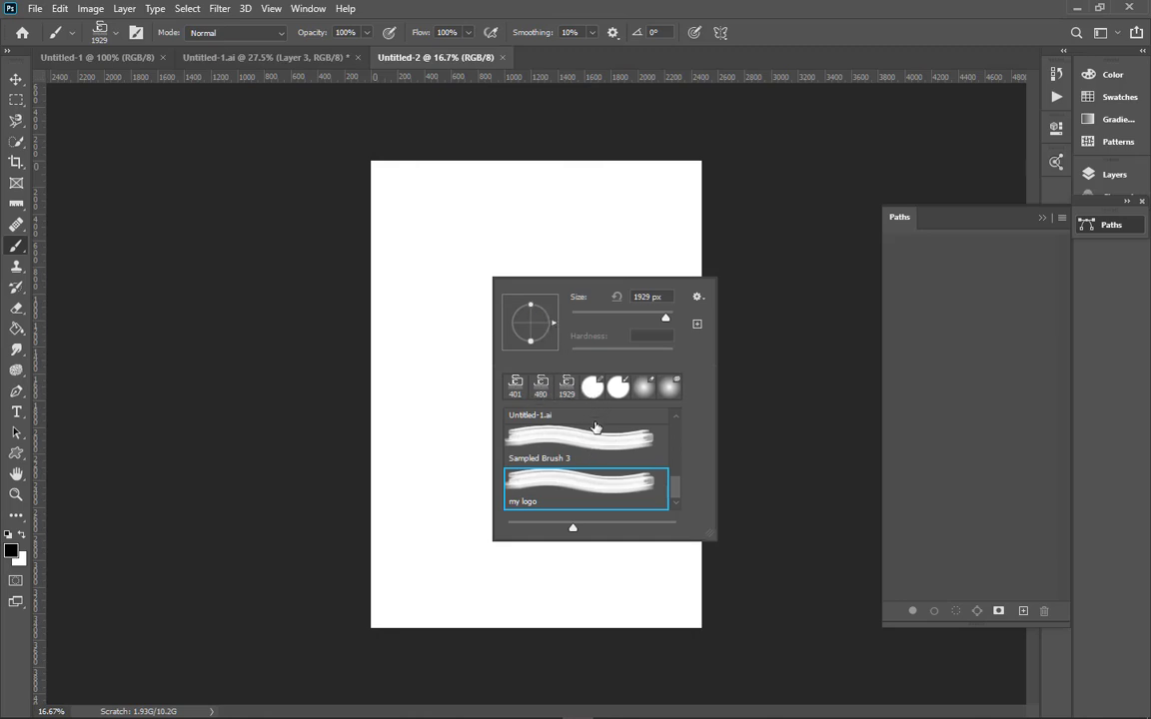
scroll(599, 440, "up", 3)
scroll(610, 442, "up", 3)
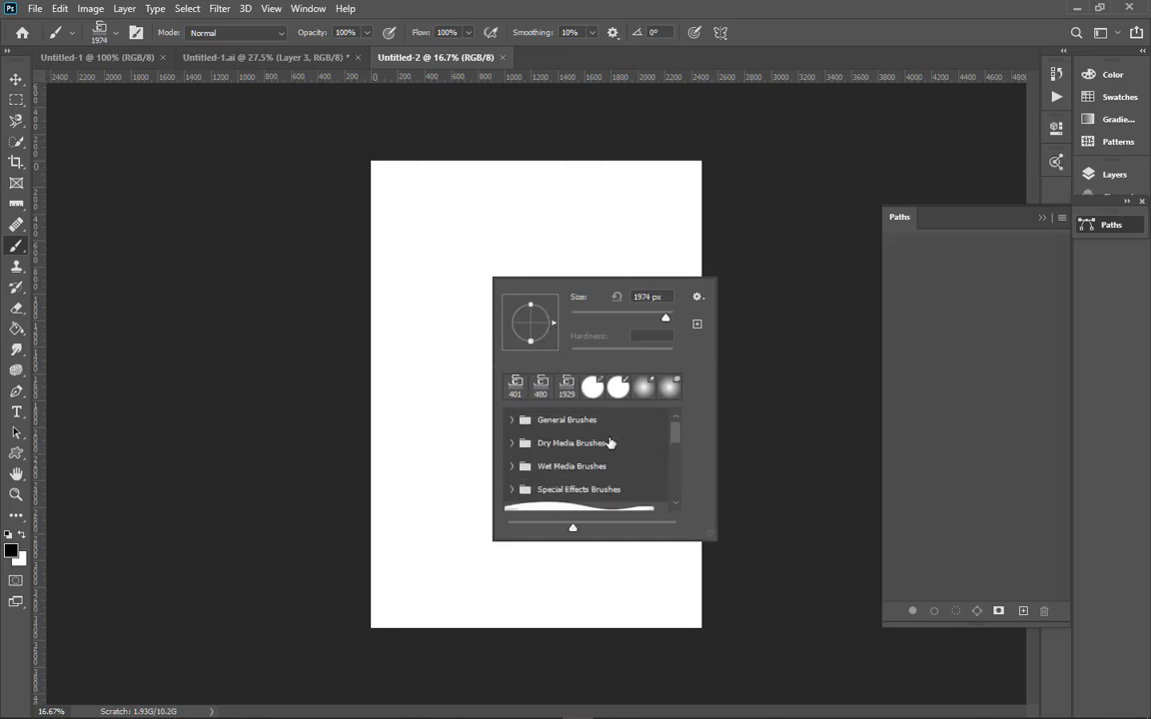
left_click(592, 386)
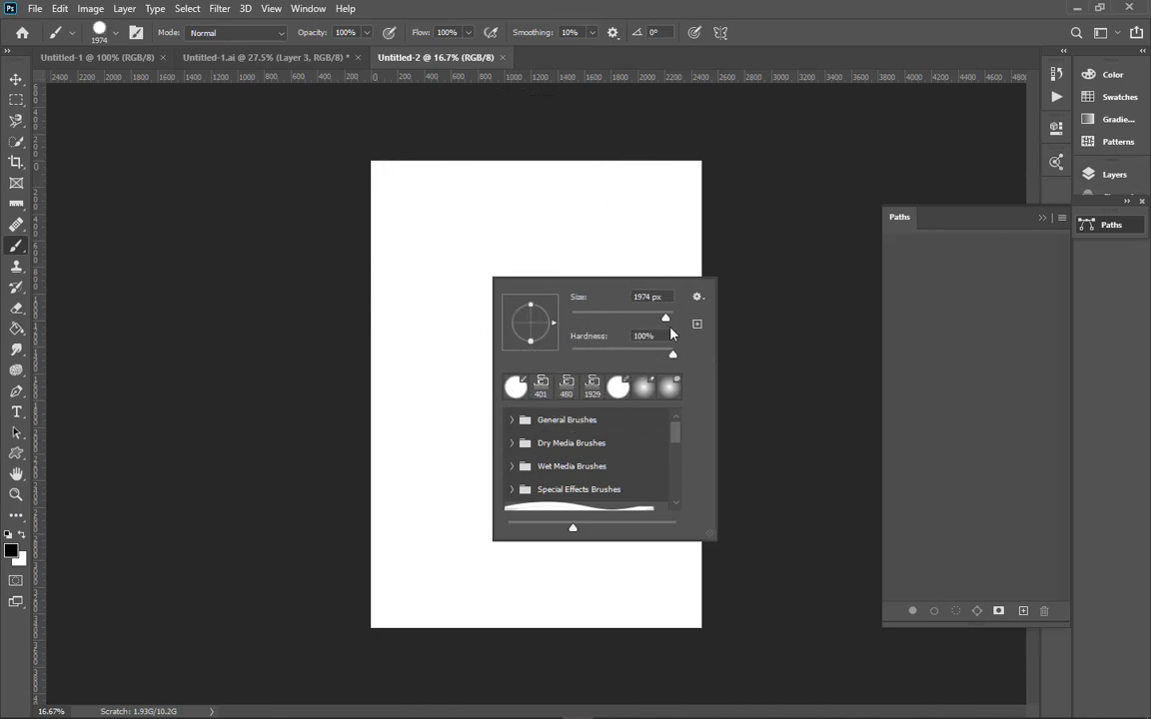
left_click_drag(679, 436, 678, 496)
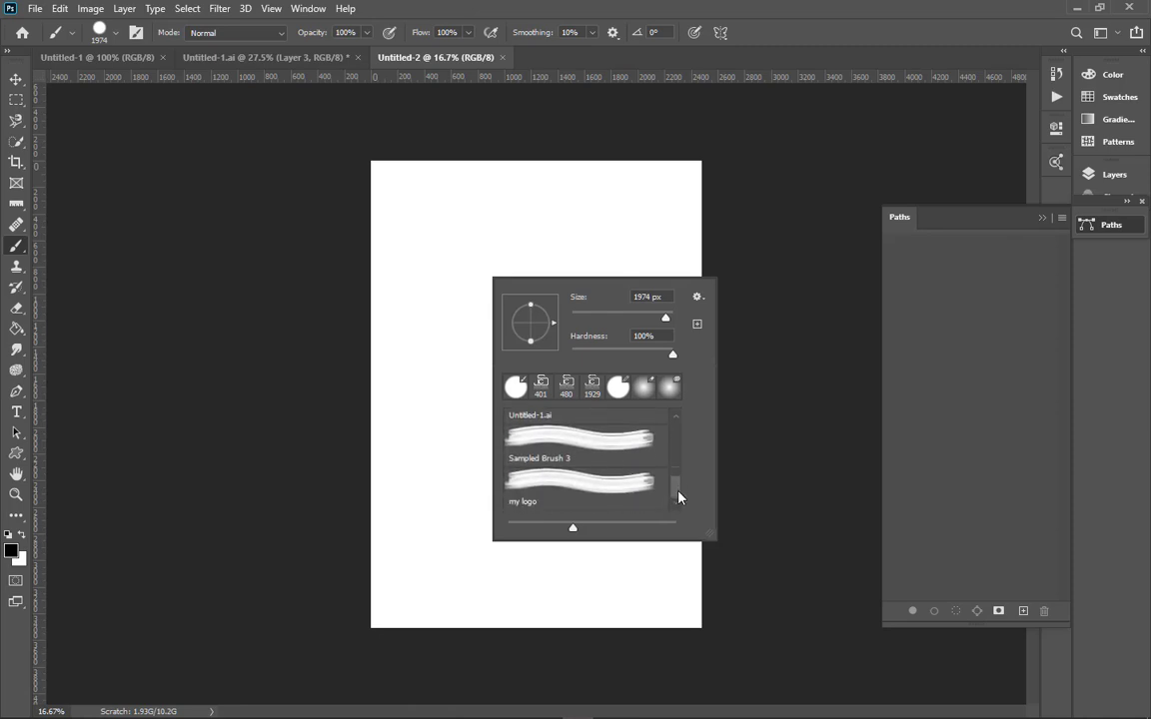
left_click(530, 503)
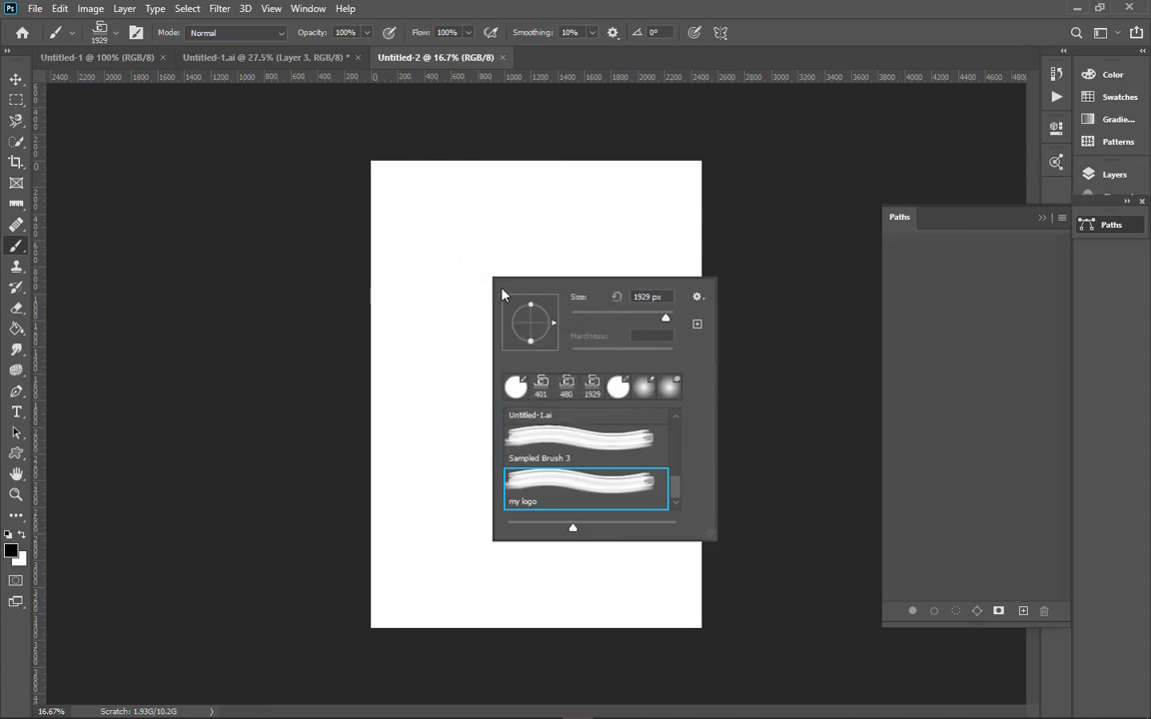
left_click(828, 25)
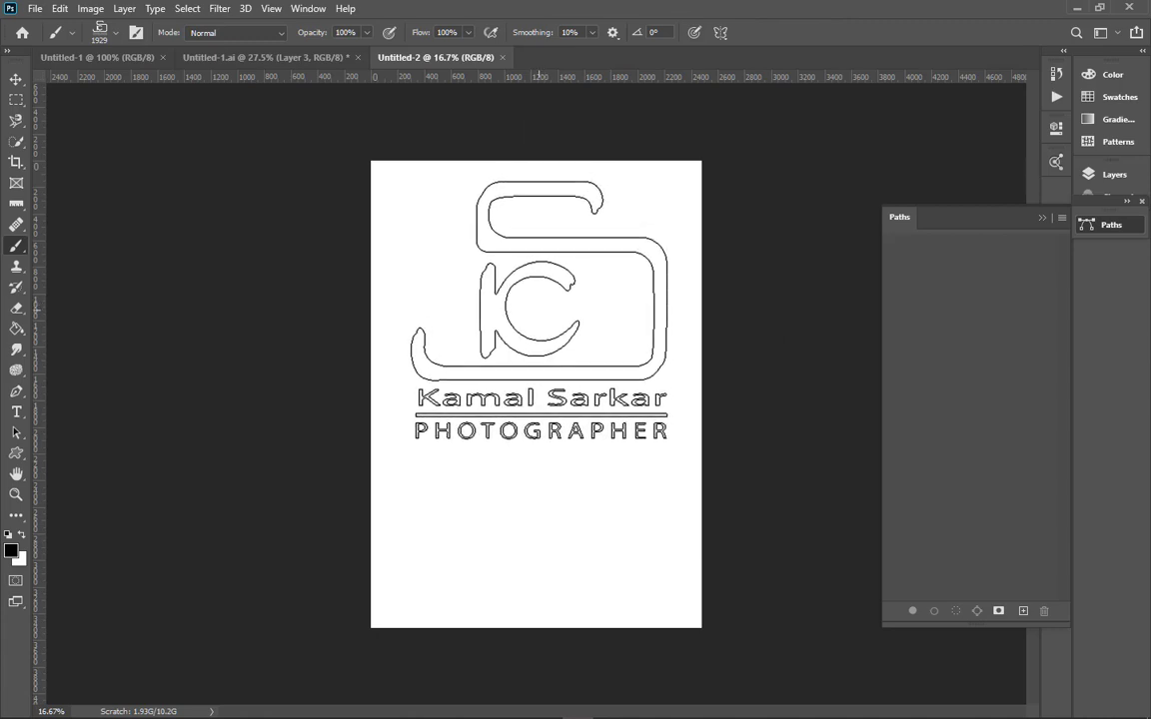
Reduce the logo brush tip size to 1400 px
key("[")
key("bracketleft")
key("bracketleft")
key("bracketleft")
key("bracketleft")
key("bracketleft")
key("bracketleft")
key("bracketleft")
key("bracketleft")
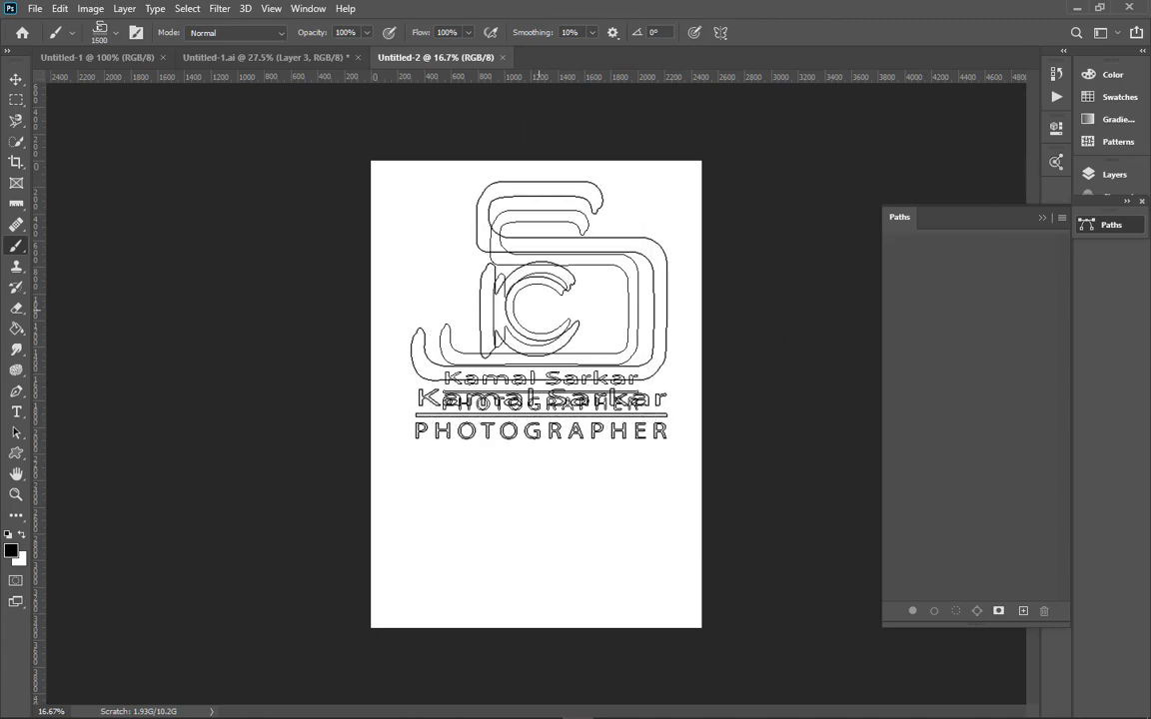
key("bracketright")
key("bracketright")
key("bracketright")
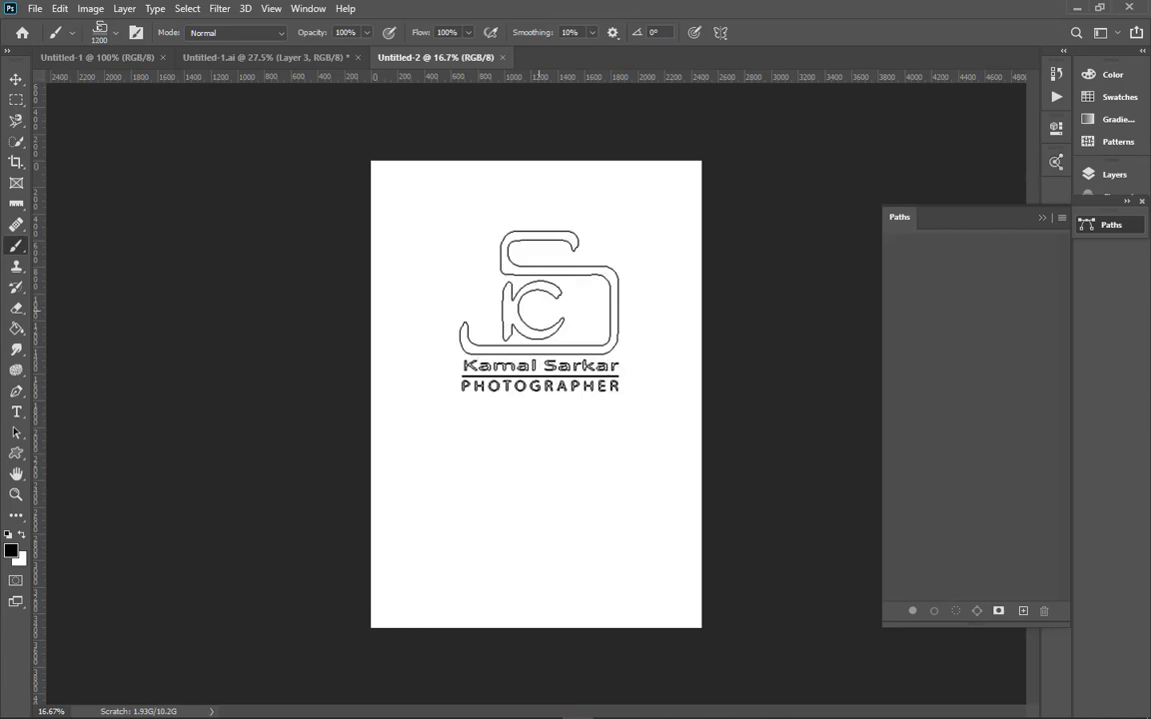
Confirm black (000000) as the foreground color and stamp the logo once in the upper part of the page
left_click(11, 549)
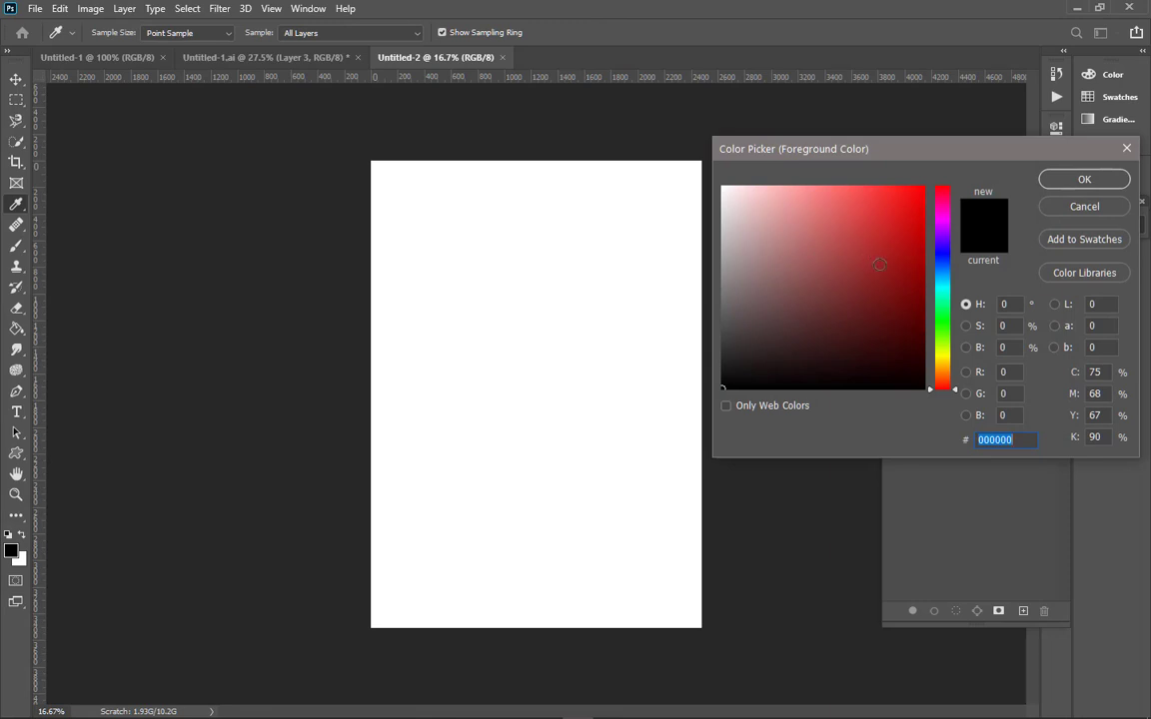
left_click(1071, 181)
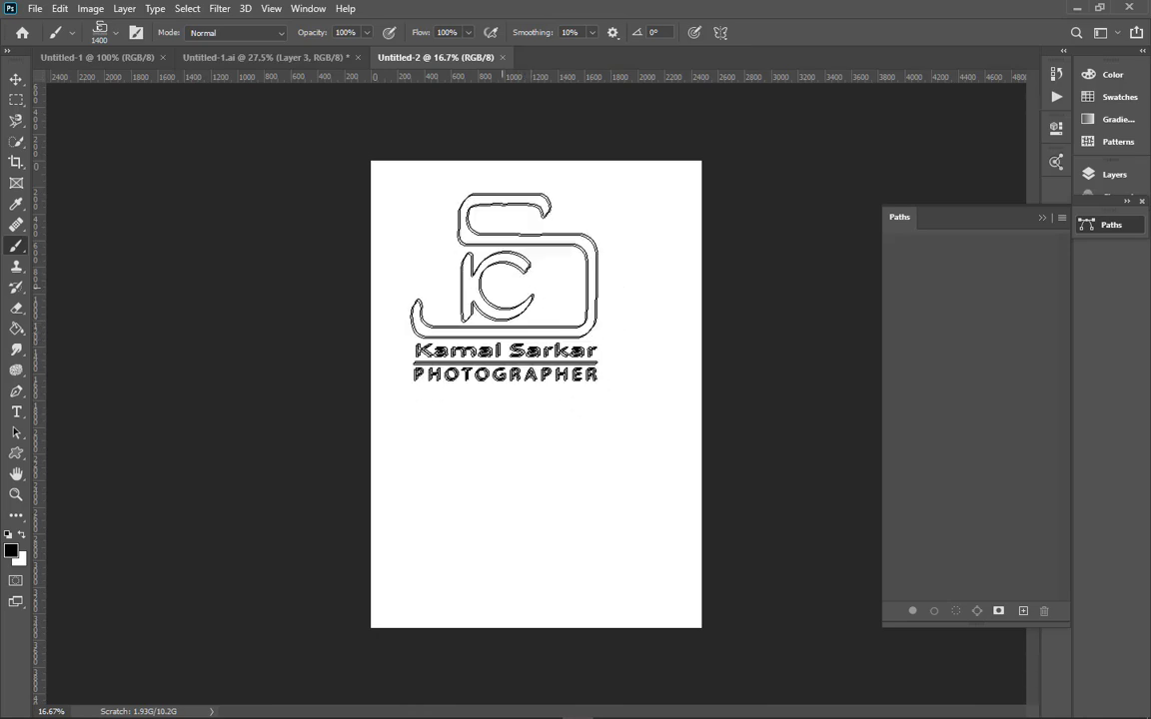
left_click(485, 265)
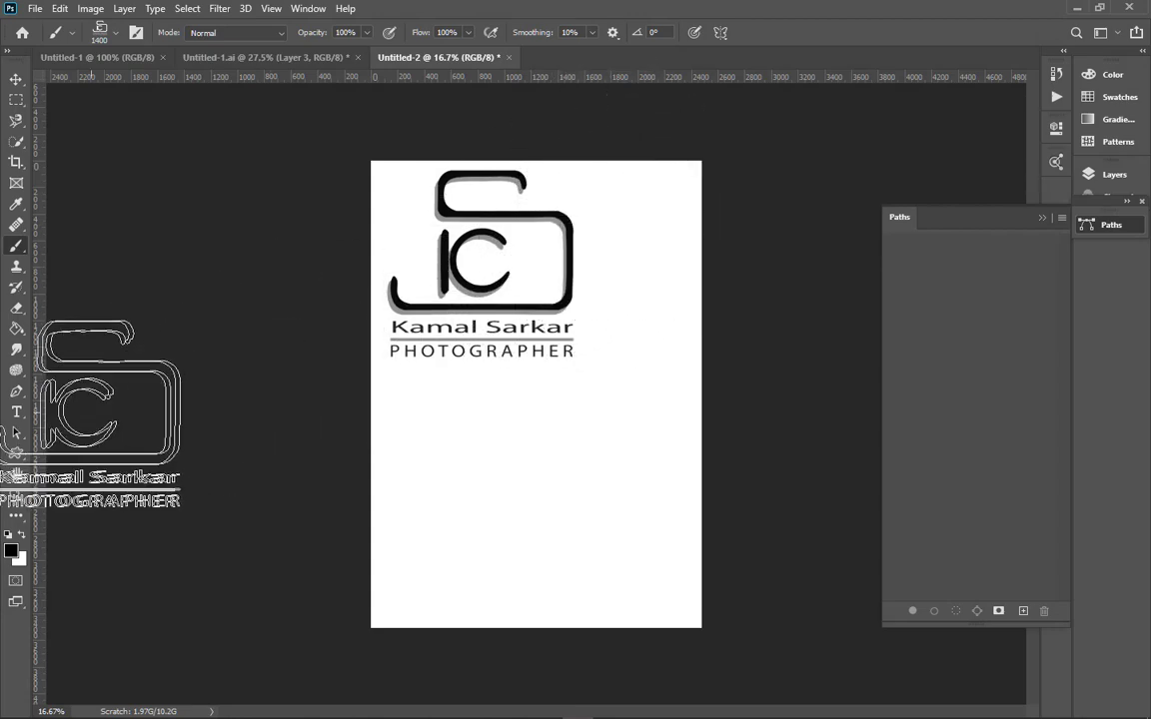
Activate the Custom Shape tool in Shape mode and pick the last saved logo shape, below the Flowers group, as its shape
left_click(15, 456)
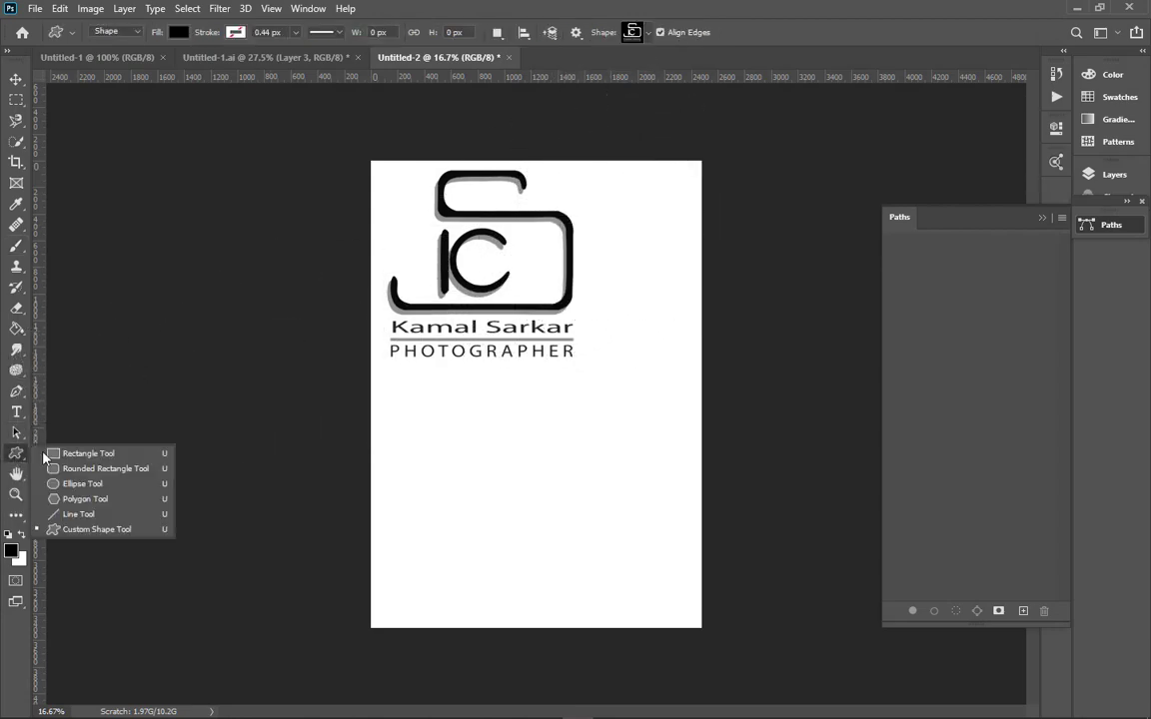
left_click(83, 531)
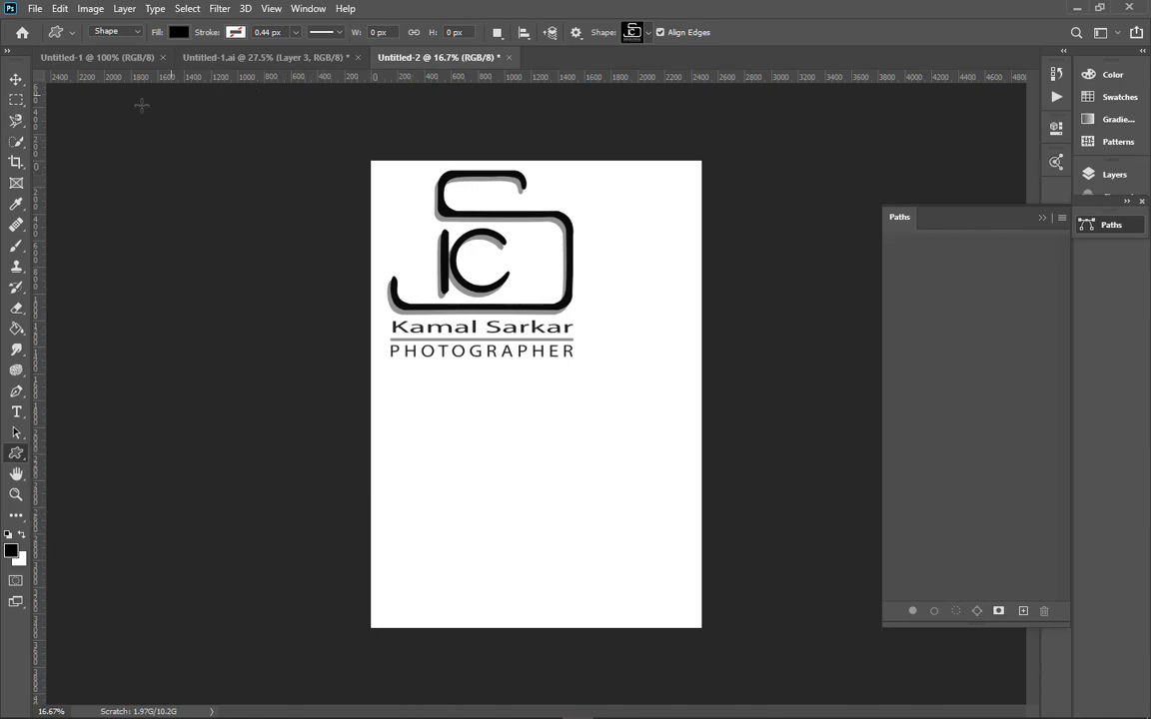
left_click(116, 33)
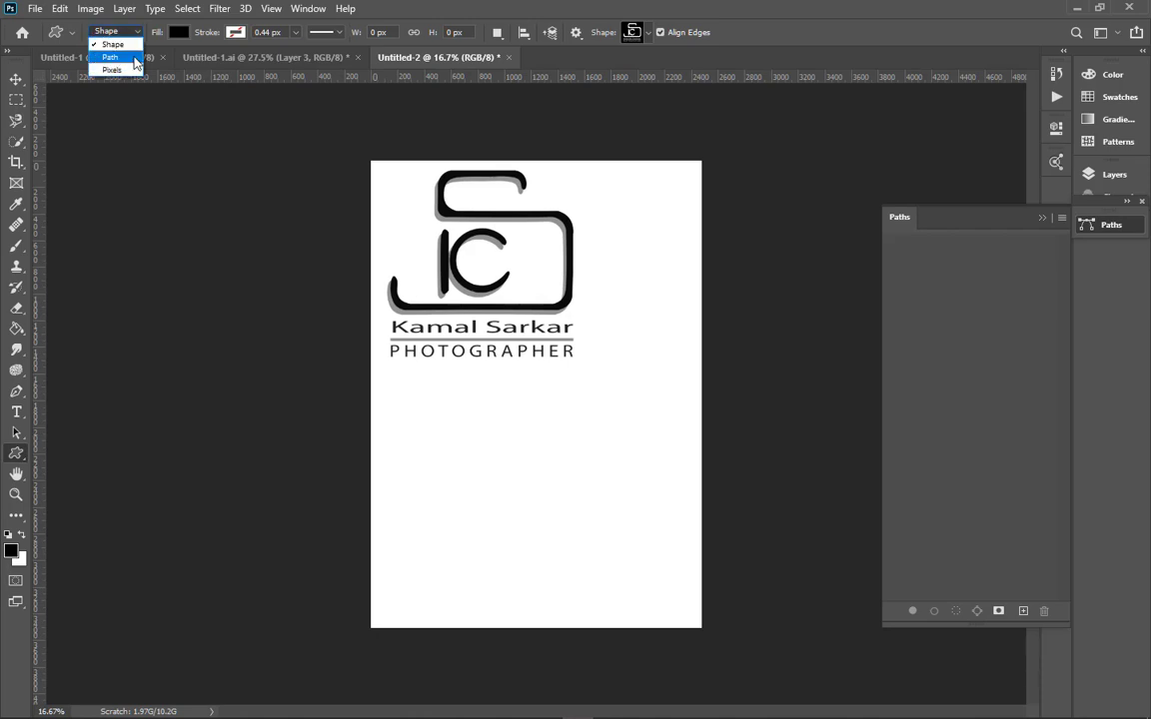
left_click(131, 37)
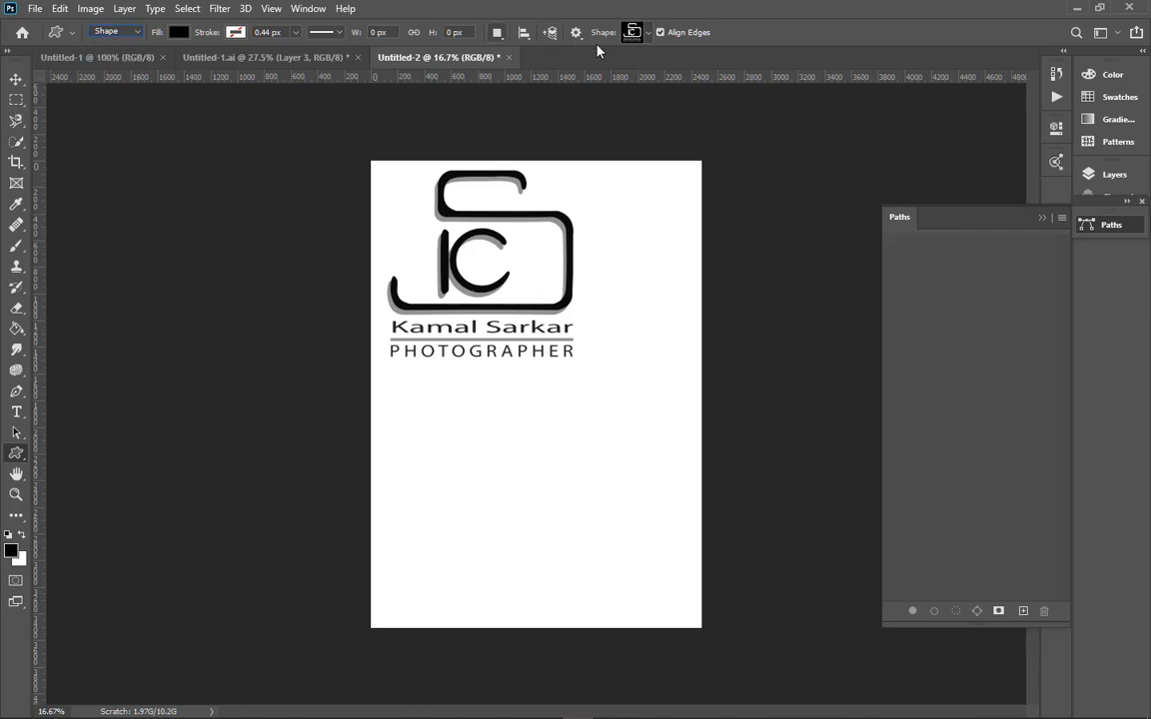
left_click(647, 34)
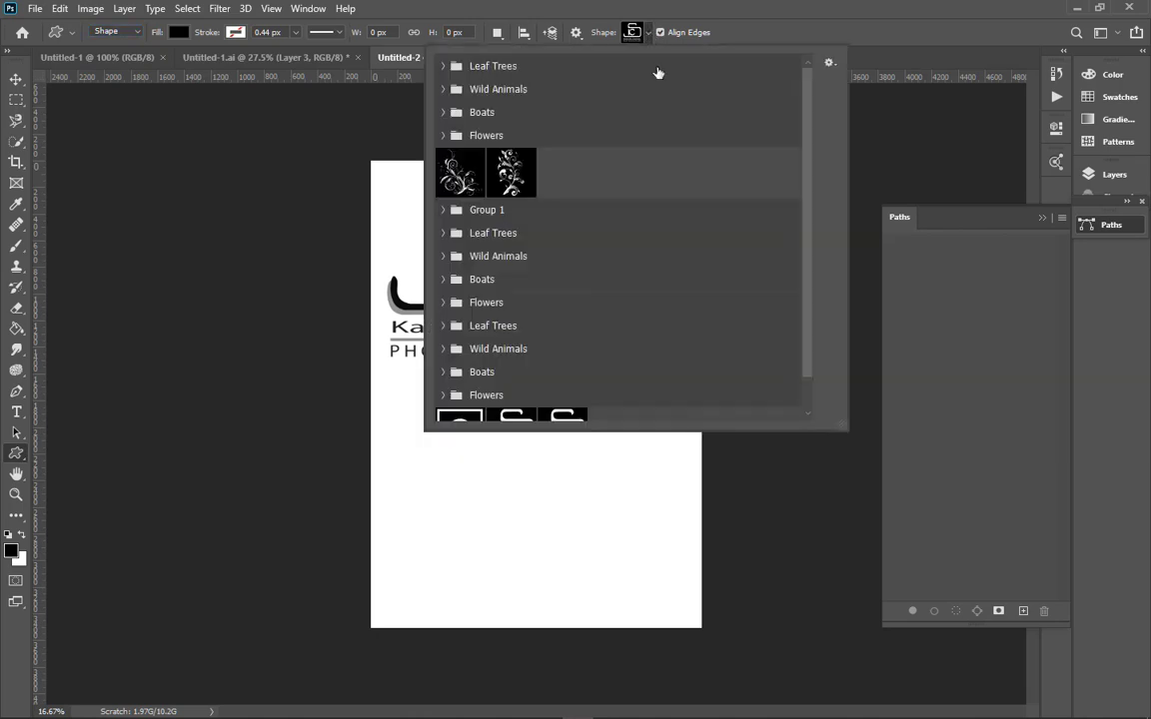
left_click(444, 112)
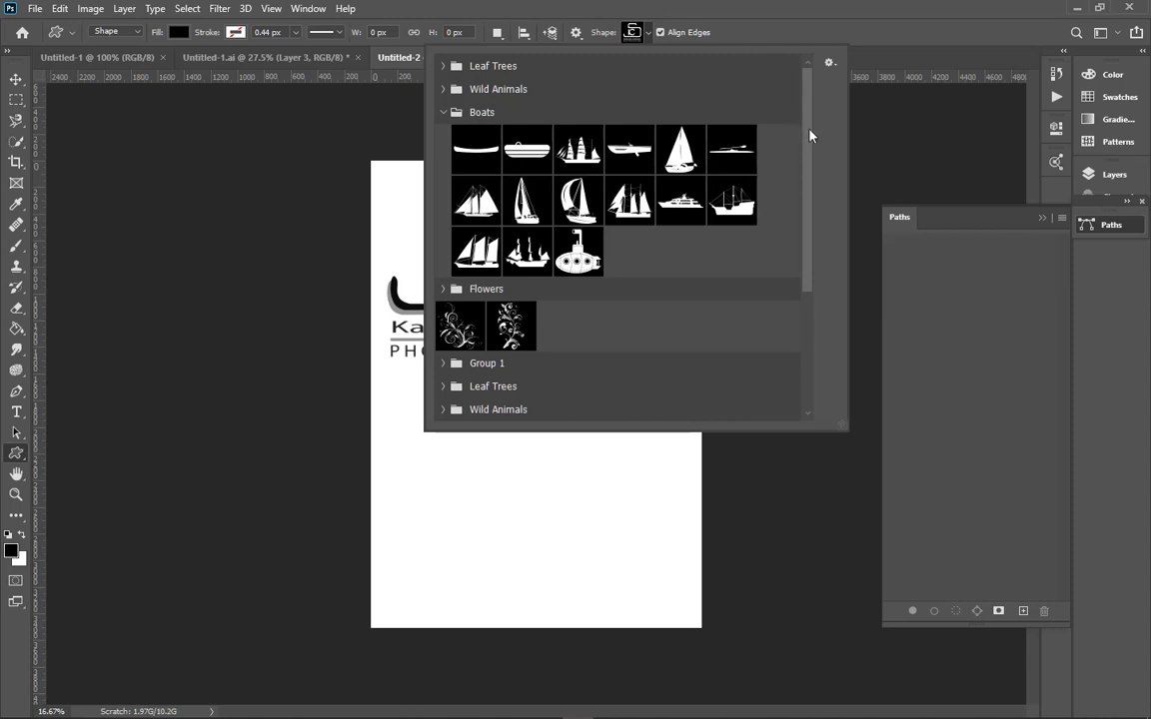
left_click_drag(809, 134, 823, 278)
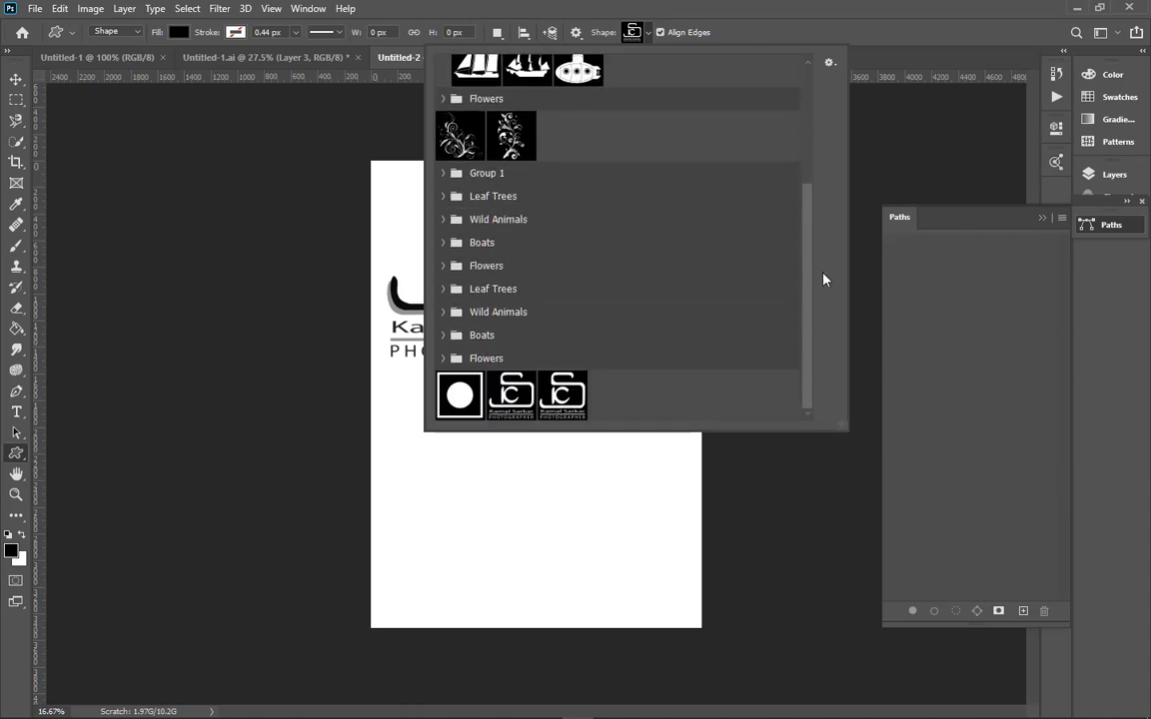
left_click(577, 403)
left_click(784, 8)
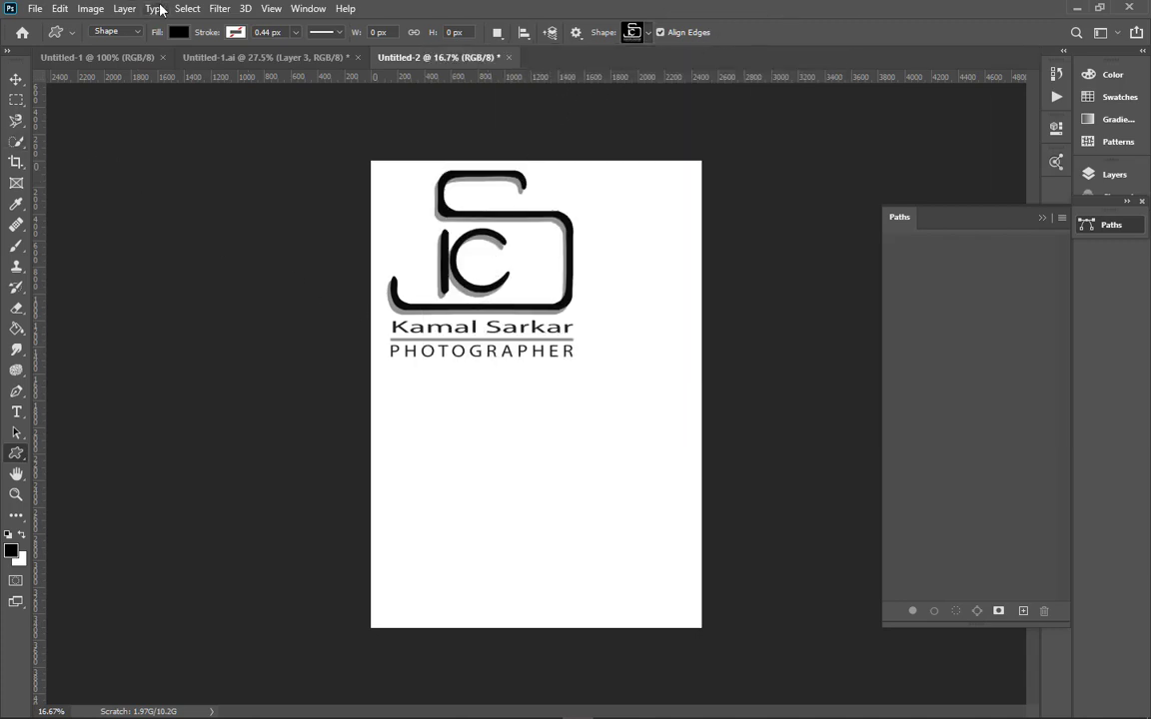
Draw the logo shape with black fill and no stroke, about 1418 x 1422 px, beneath the stamped logo, and deselect its path
left_click(179, 33)
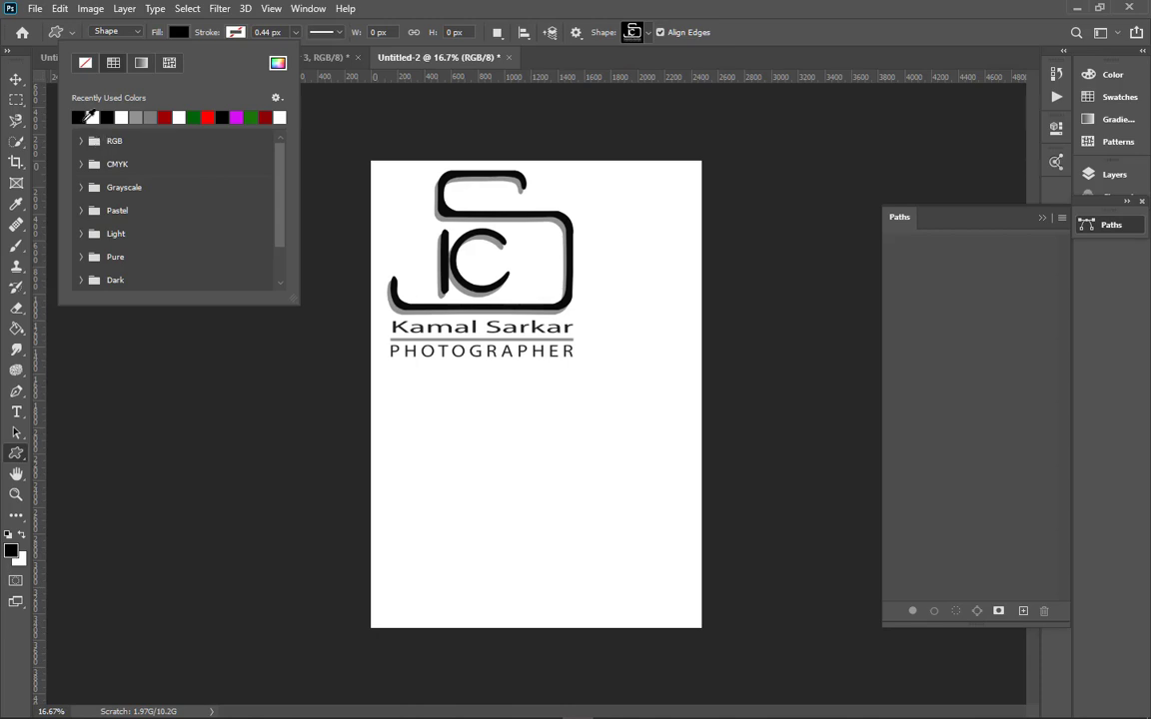
left_click(460, 12)
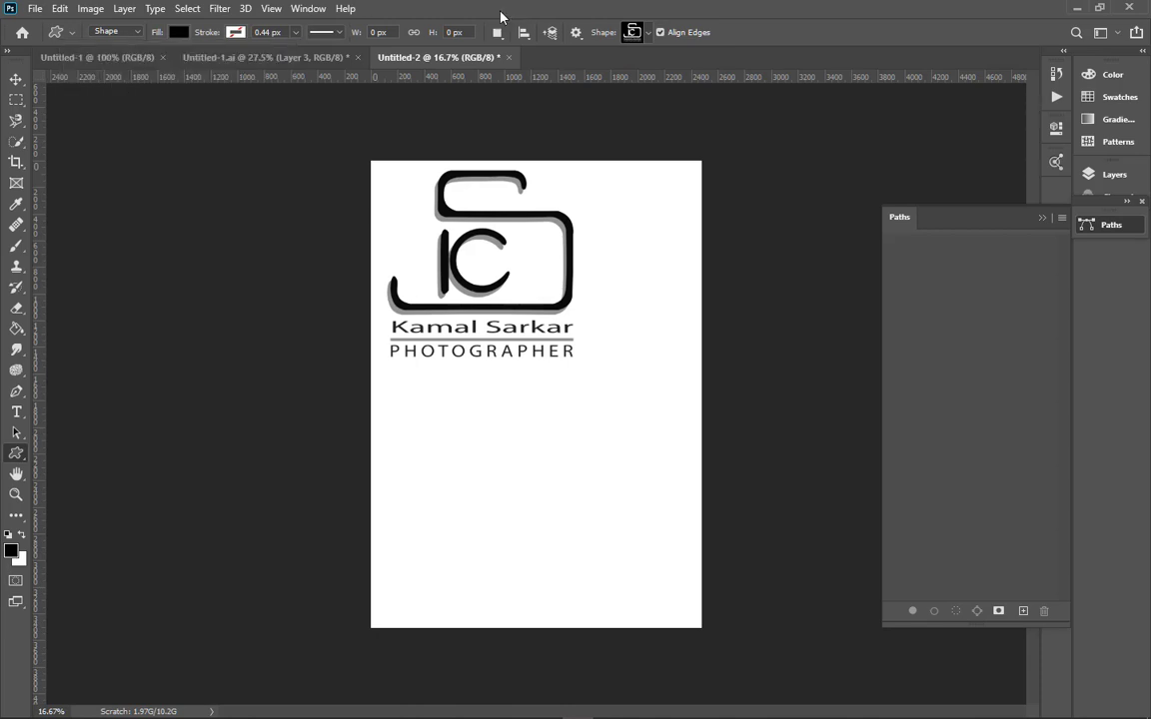
left_click(236, 33)
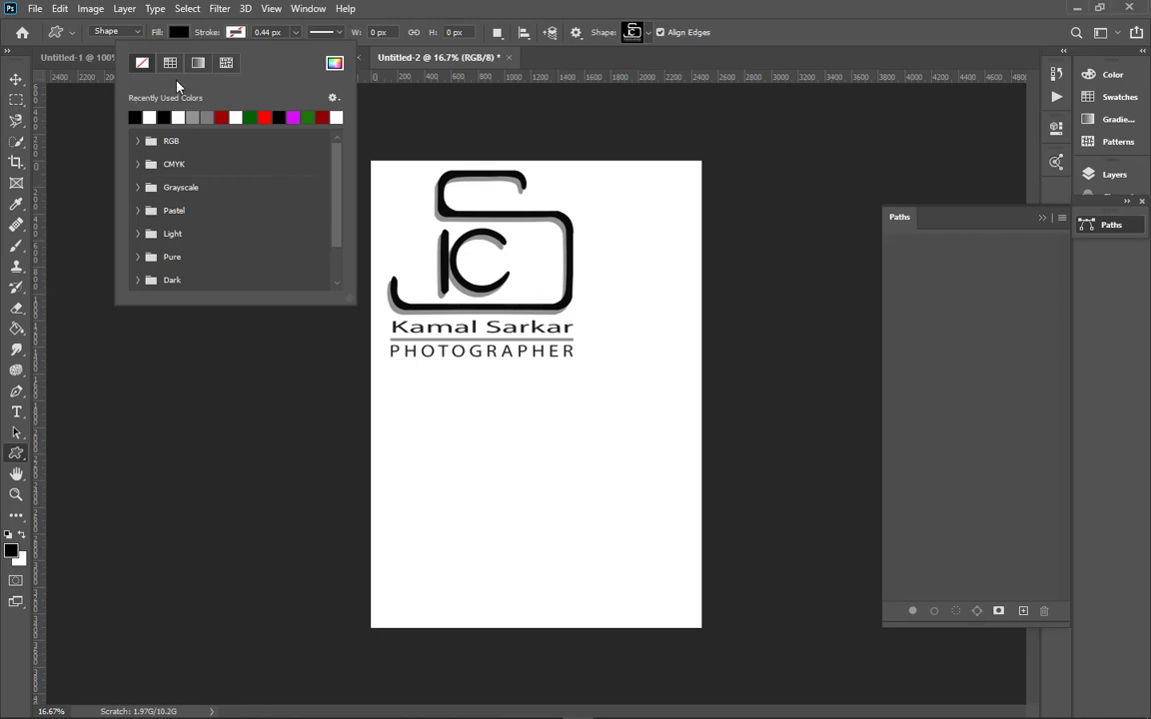
left_click(382, 11)
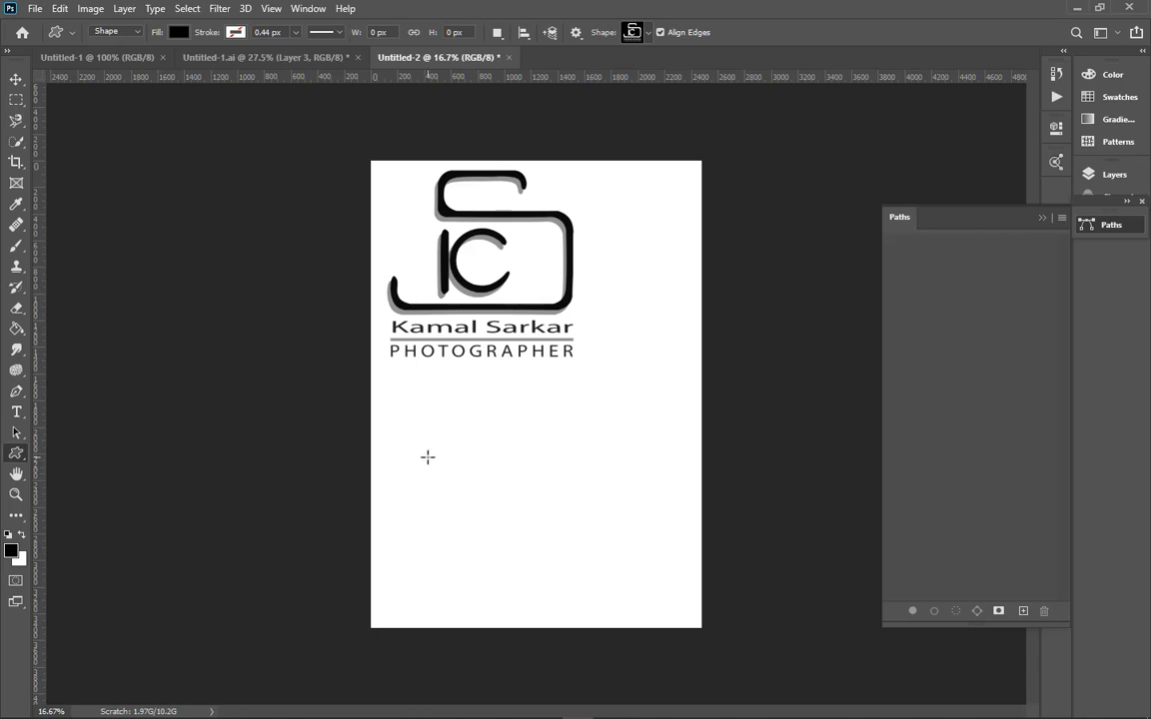
left_click_drag(432, 446, 600, 581)
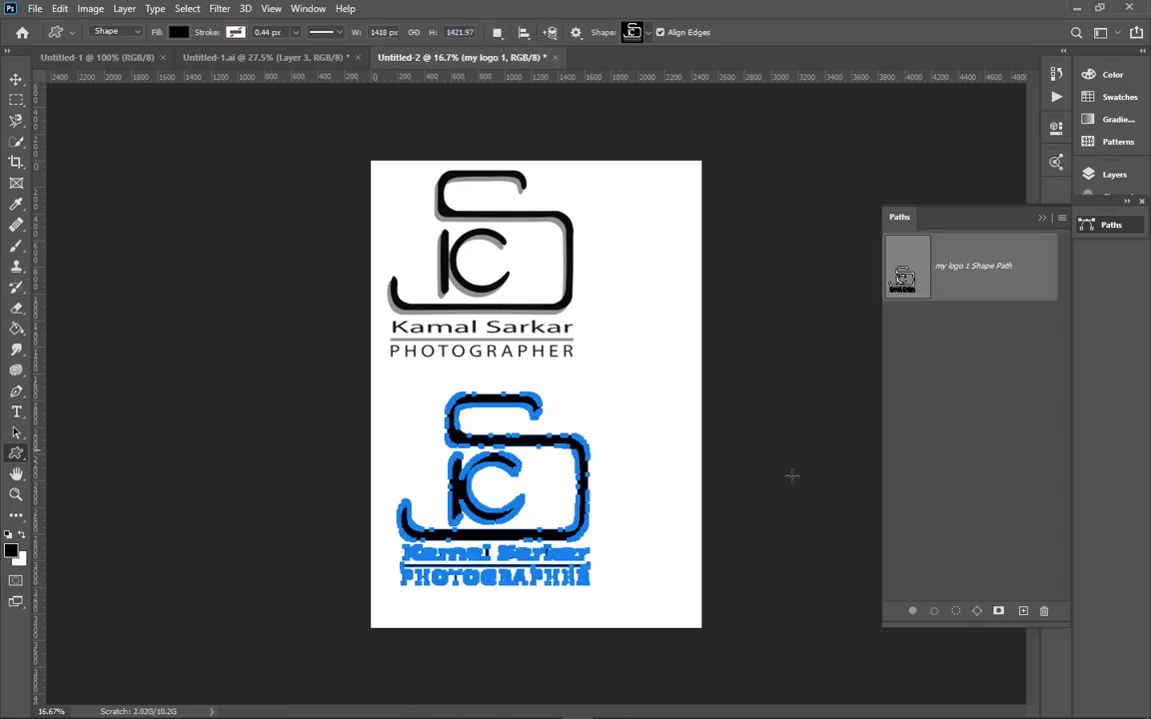
left_click(963, 470)
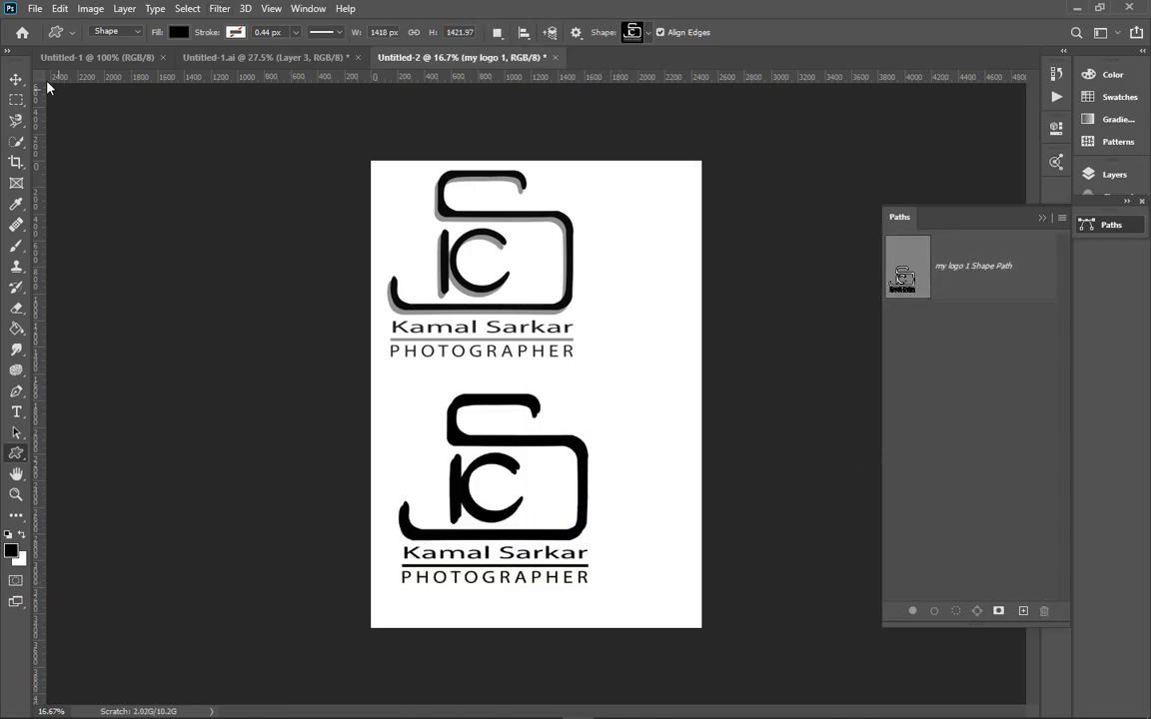
Move the drawn logo shape to the page's upper-right corner, overlapping the stamped logo, and return to the Untitled-1.ai document
left_click(18, 84)
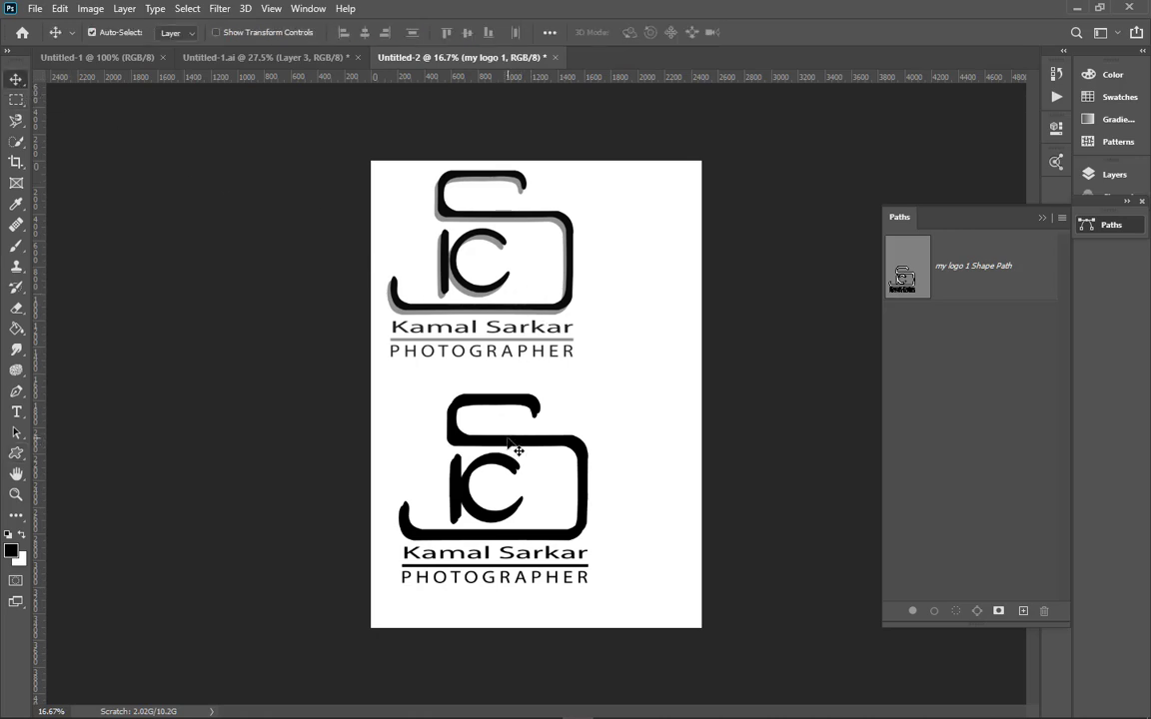
left_click_drag(462, 400, 521, 344)
left_click_drag(620, 313, 641, 179)
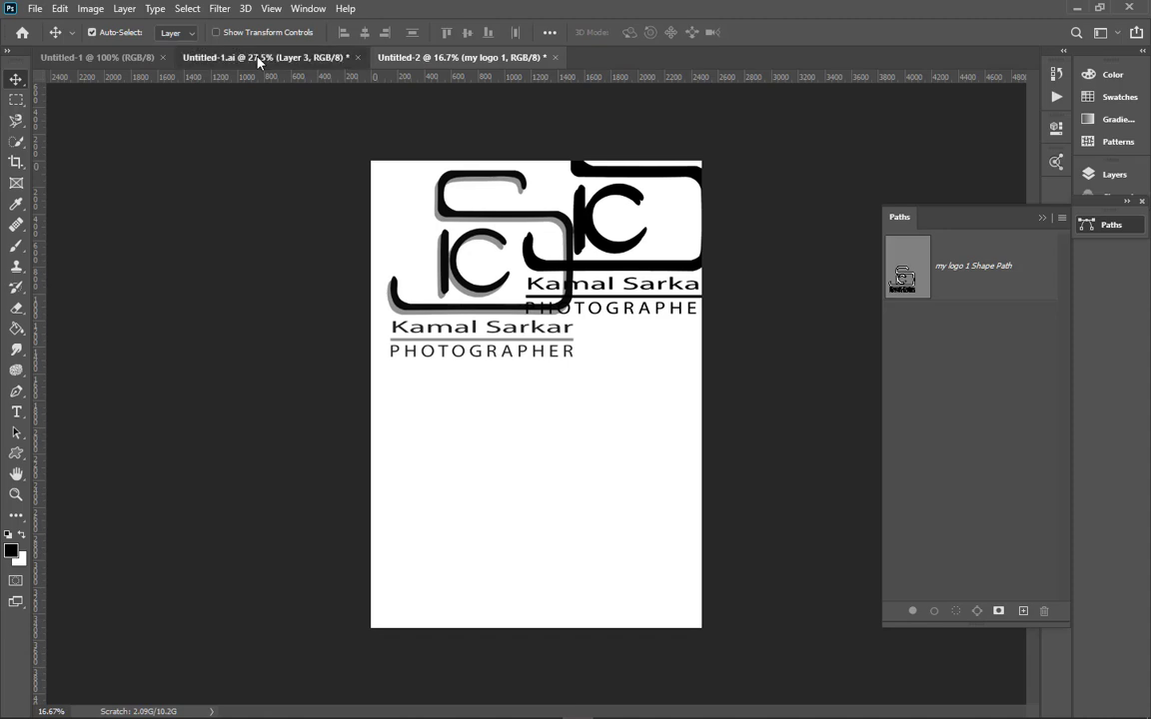
left_click(225, 58)
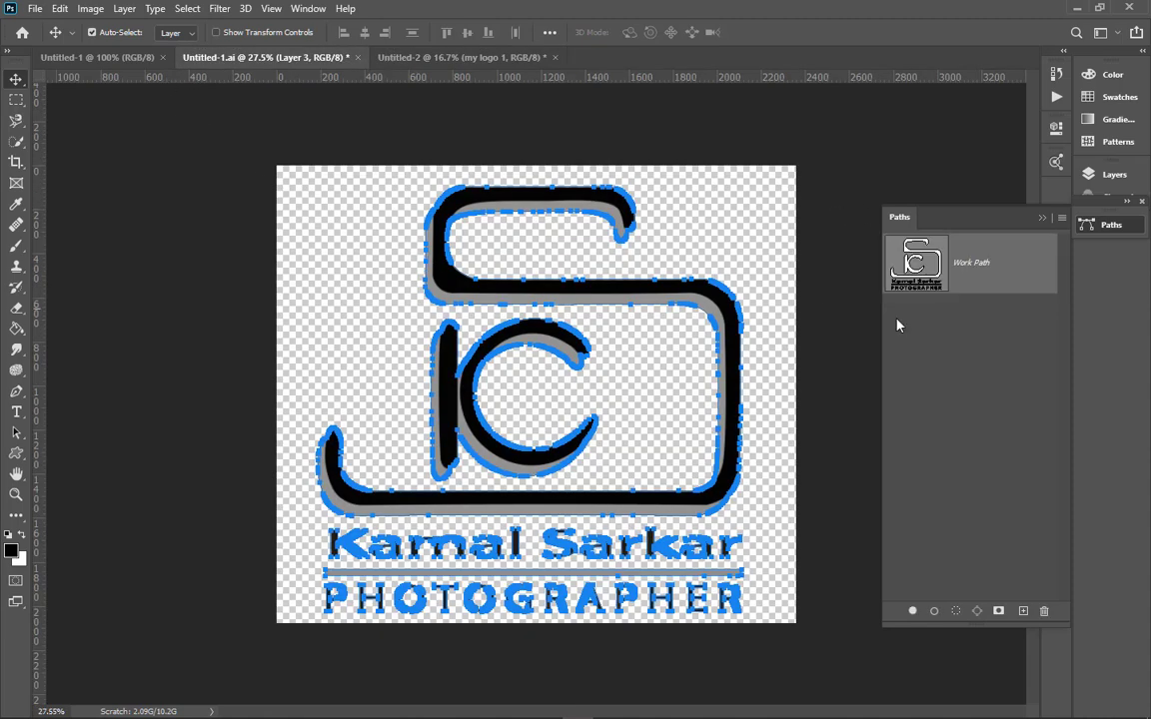
Deselect the work path in Untitled-1.ai and compare the original logo's shadow and detail with the stamped and drawn logos in Untitled-2
left_click(987, 350)
key("ctrl+0")
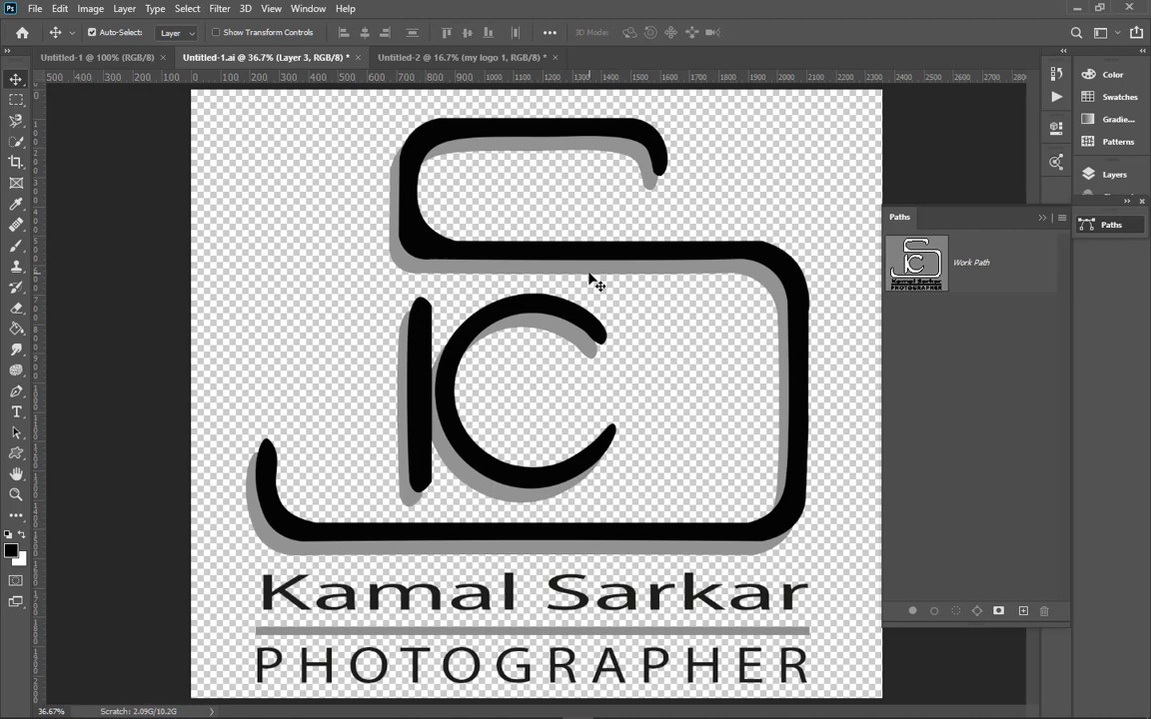
left_click(487, 57)
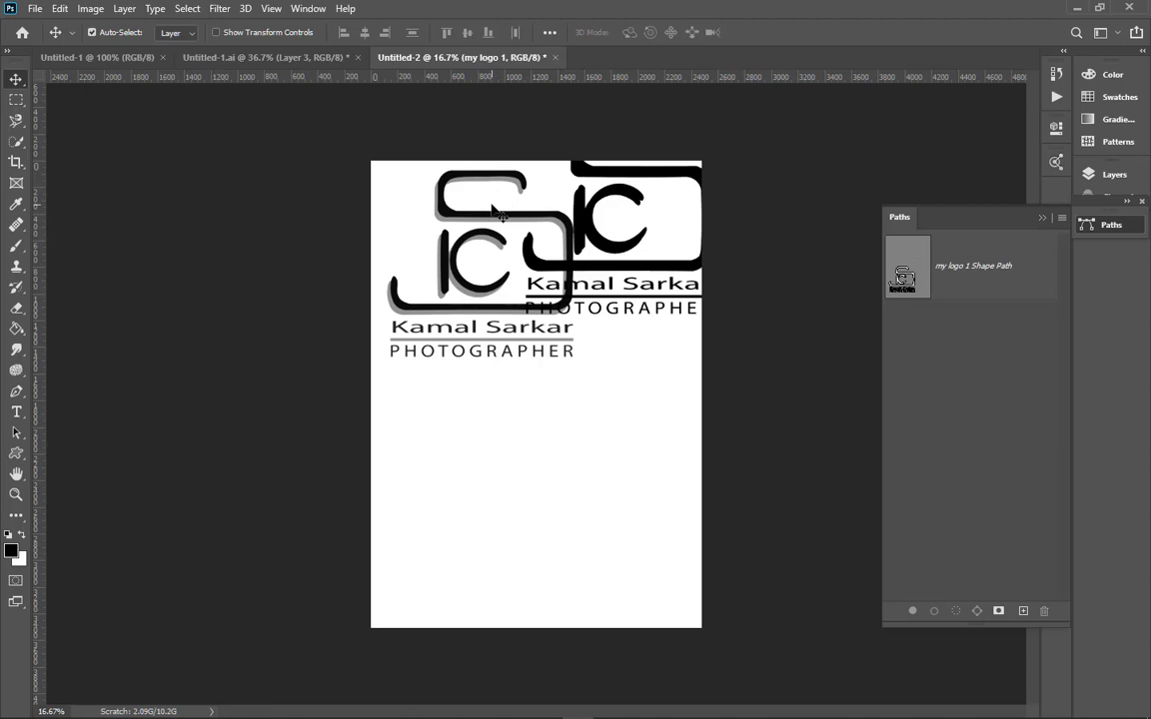
scroll(558, 192, "up", 8)
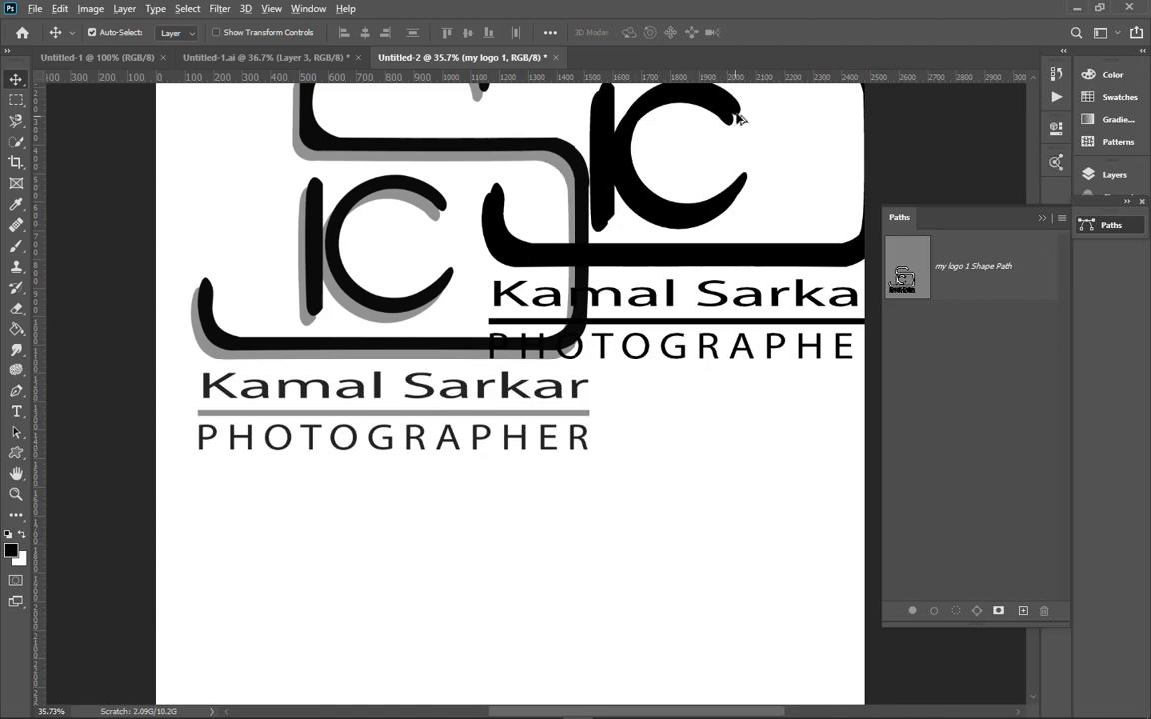
scroll(737, 116, "up", 5)
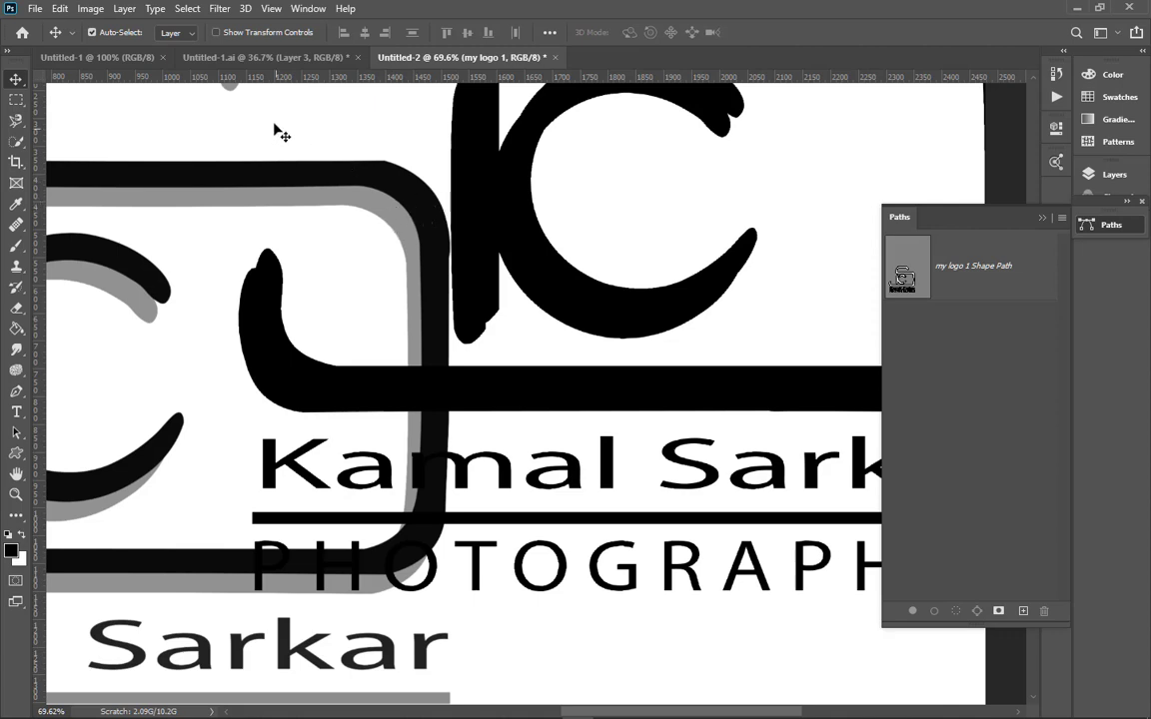
left_click(120, 57)
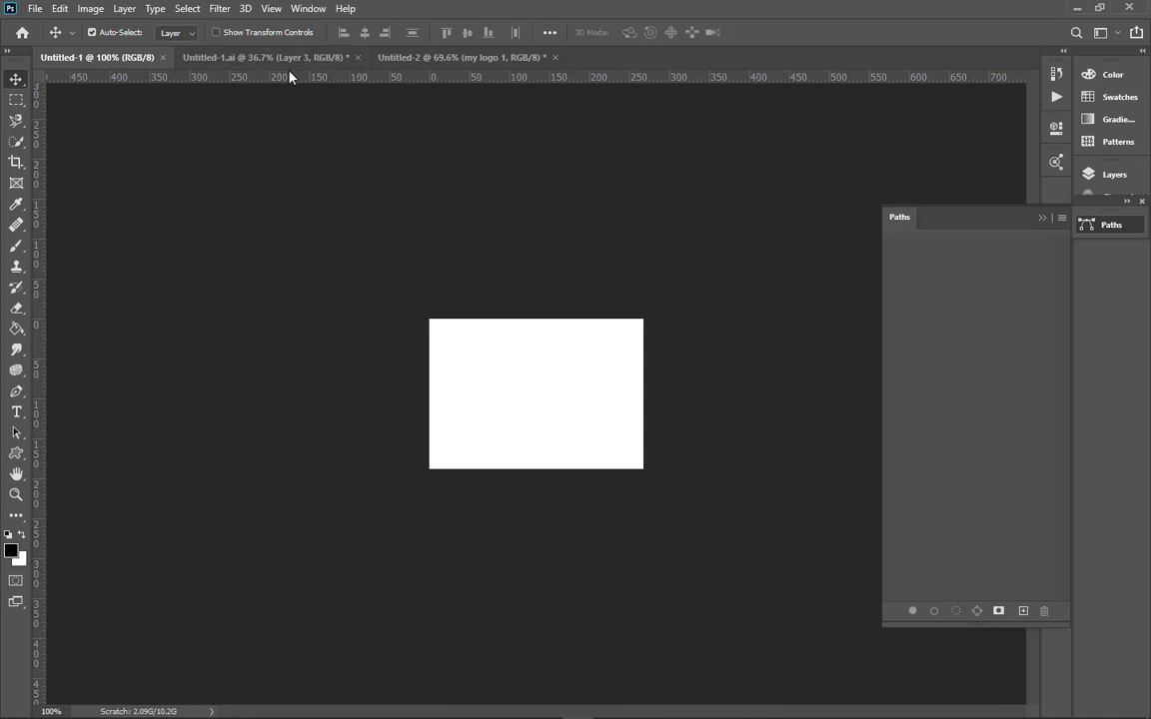
left_click(277, 58)
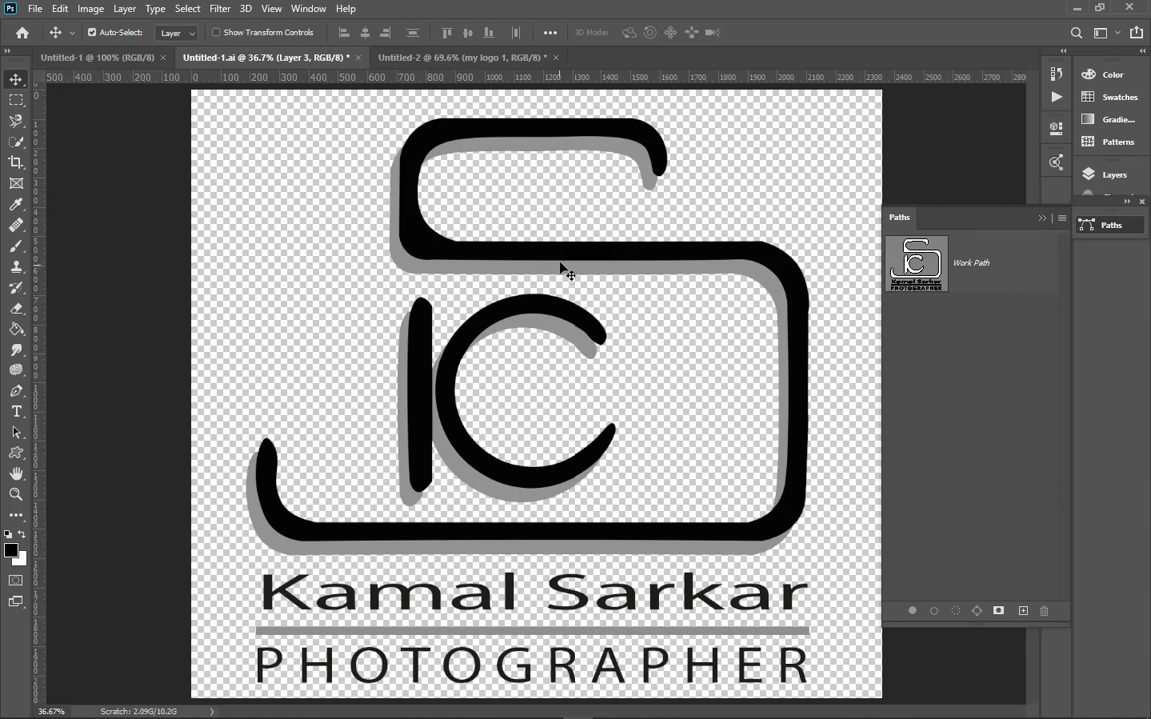
left_click(369, 62)
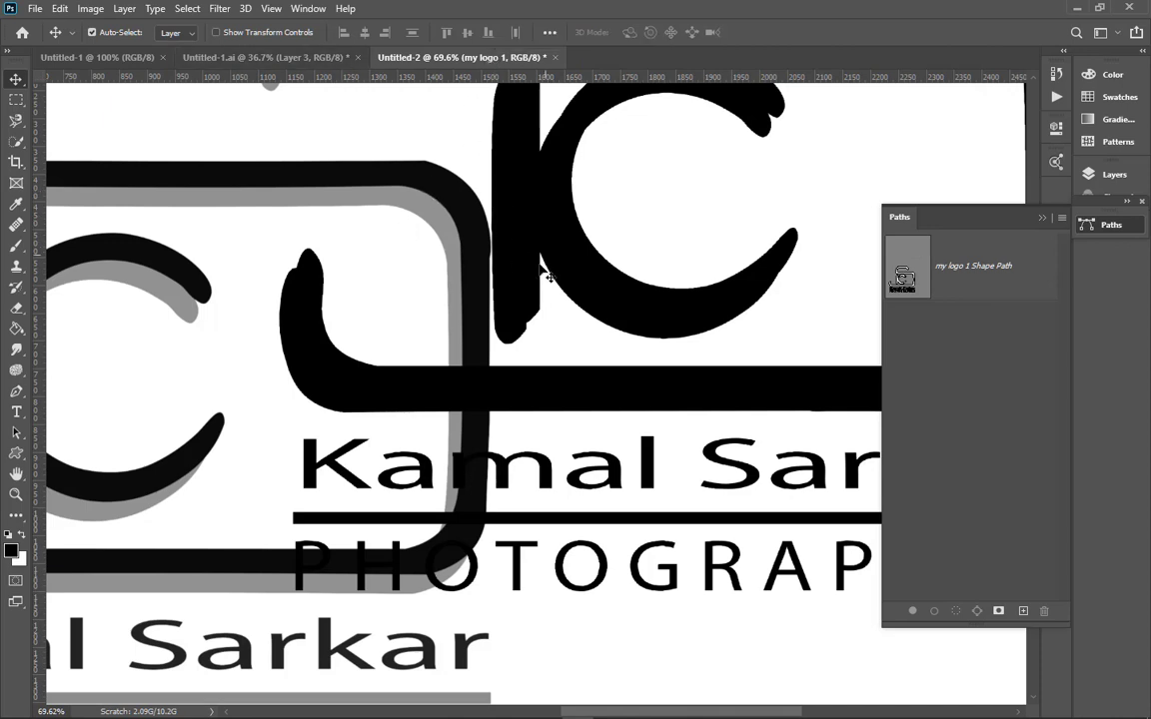
scroll(504, 451, "down", 8)
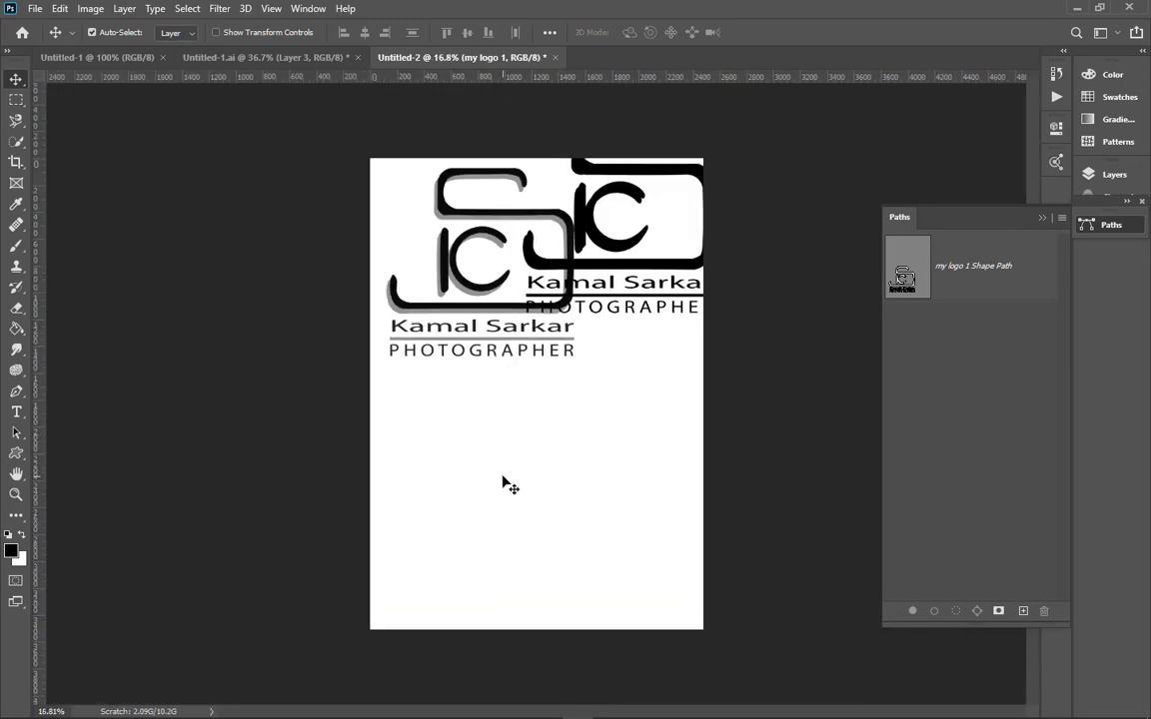
Activate the Brush tool with the logo brush and add a new empty layer above the my logo 1 shape layer in Untitled-2
scroll(502, 480, "up", 3)
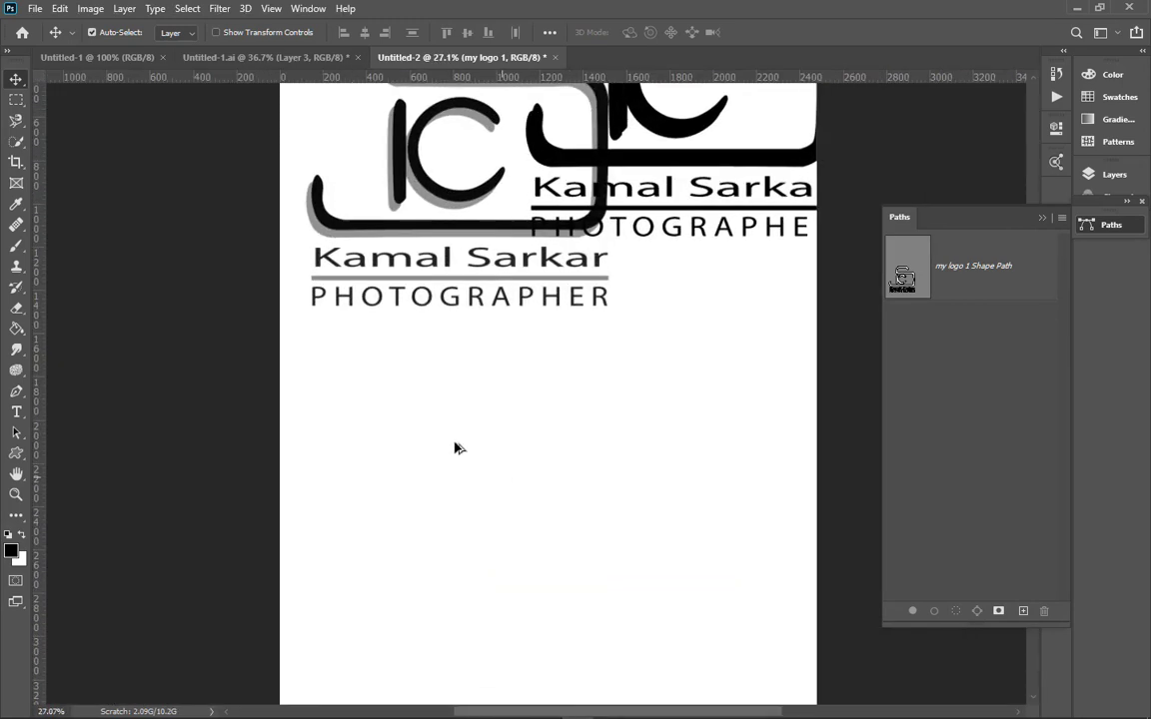
left_click(16, 245)
left_click(1112, 176)
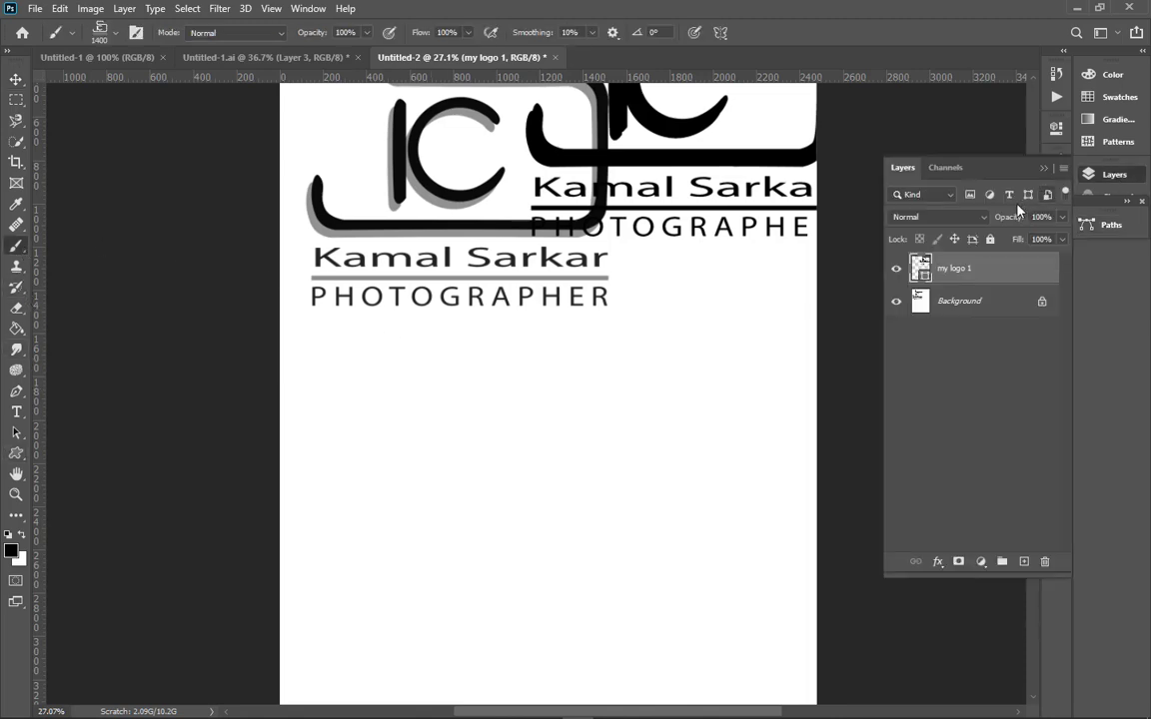
left_click(1022, 563)
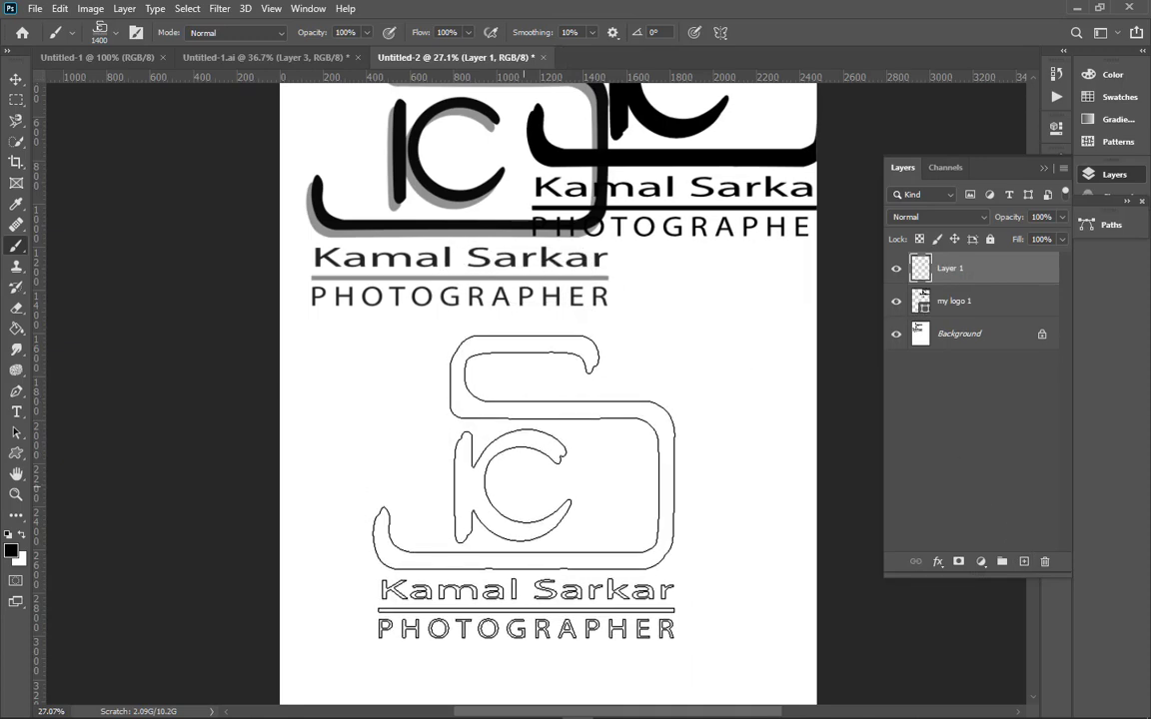
Set the foreground color to red (c70000), stamp the logo once in the lower part of the page, and switch to the Move tool
left_click(10, 552)
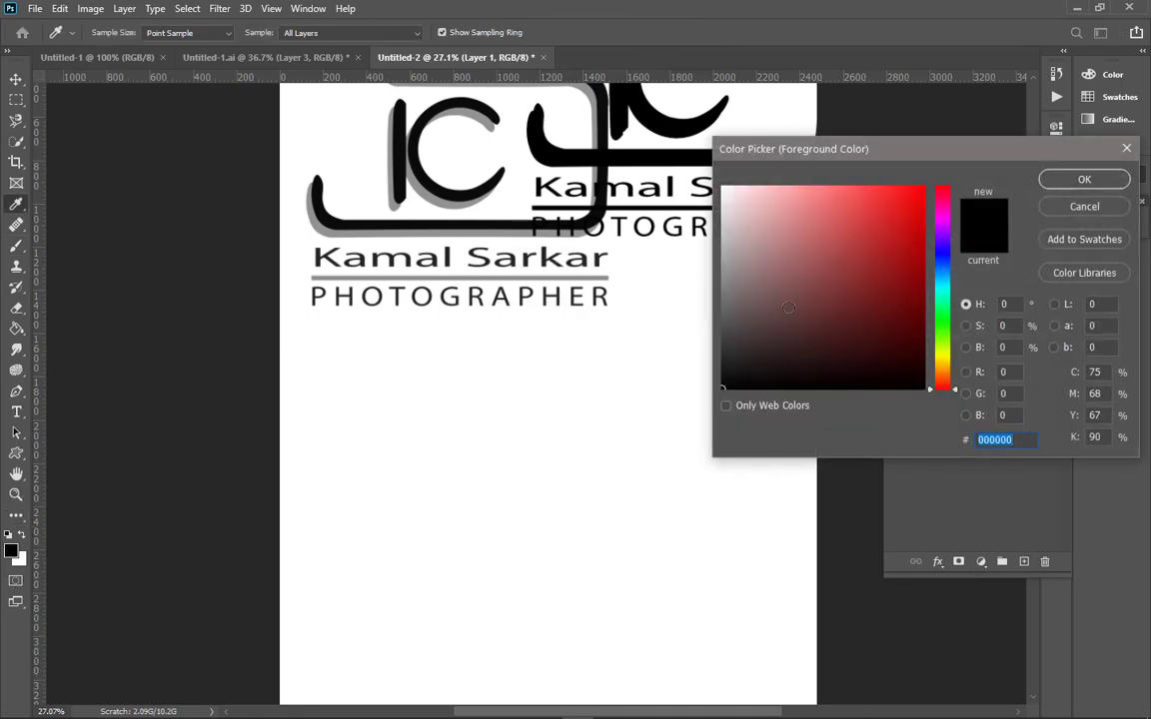
left_click_drag(897, 283, 931, 229)
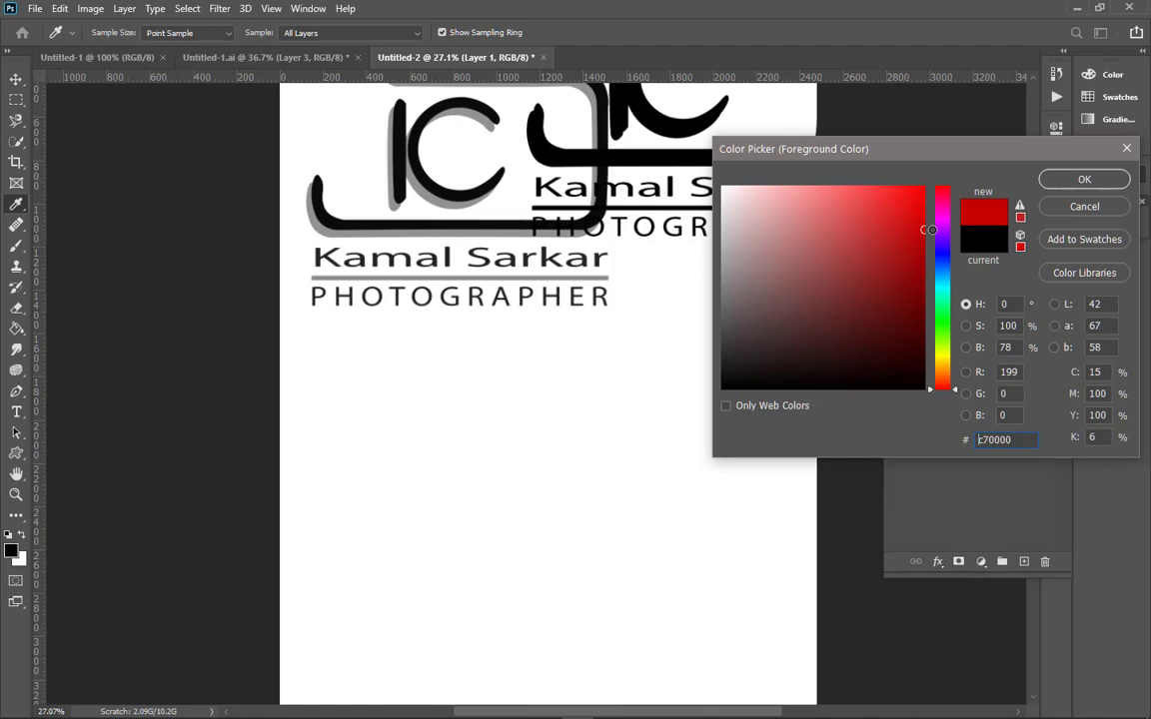
left_click(1067, 184)
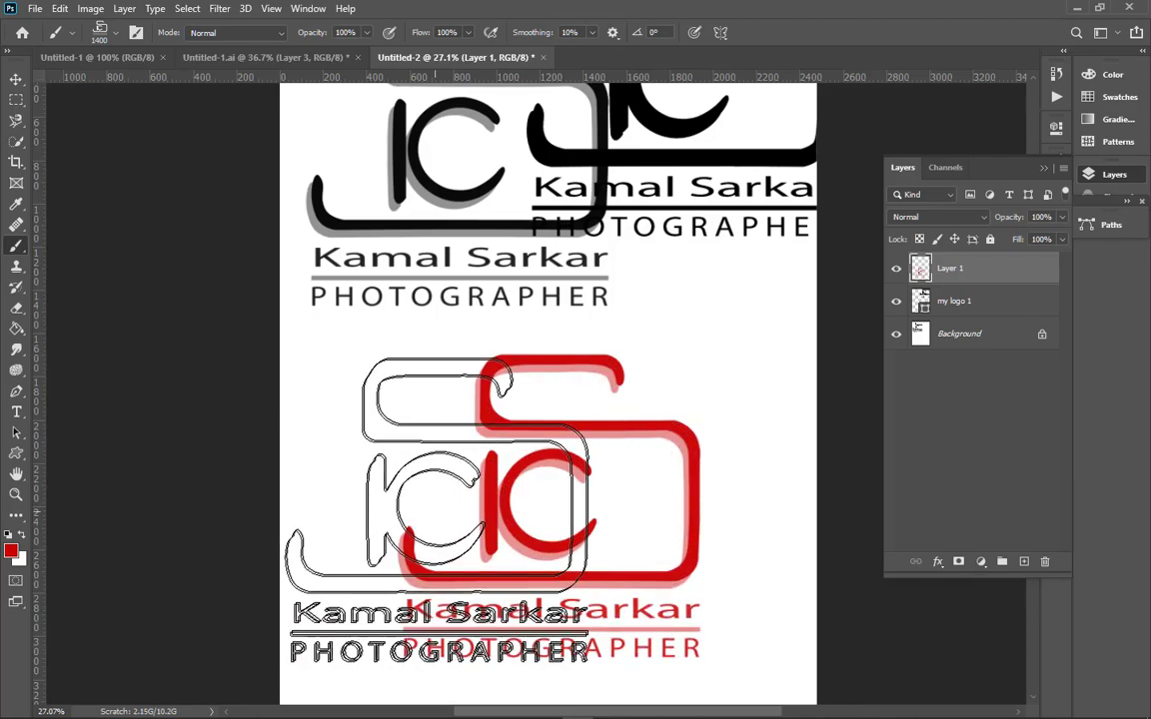
scroll(609, 511, "up", 3)
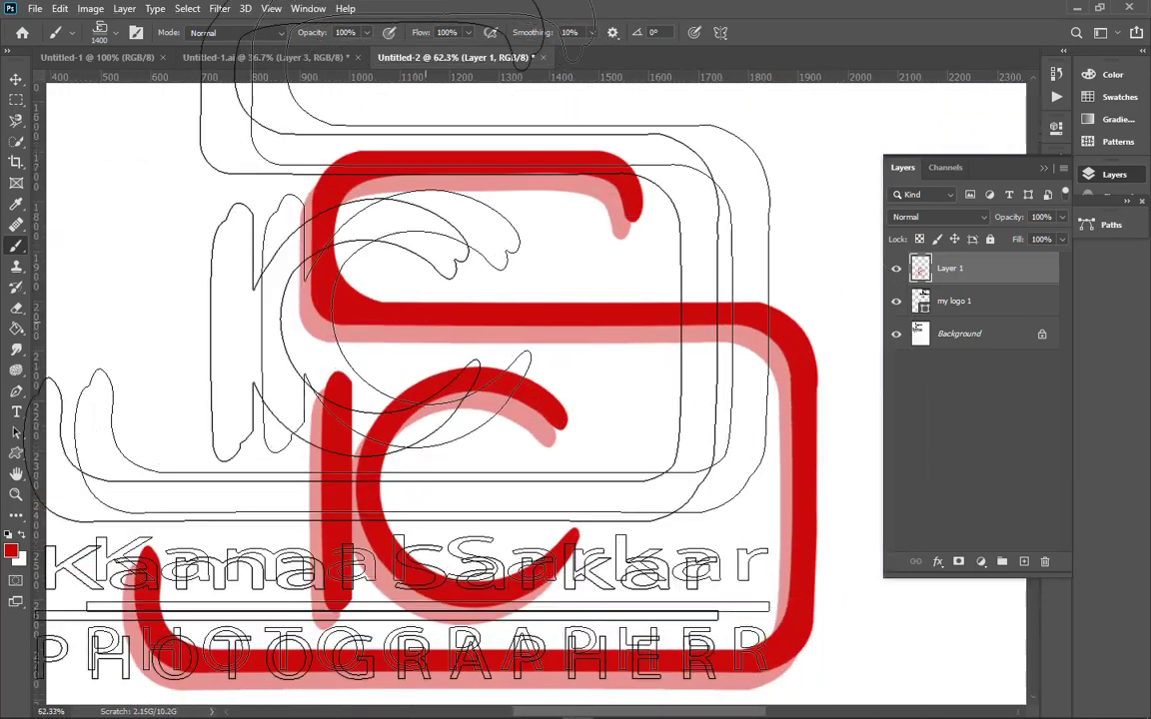
left_click(16, 79)
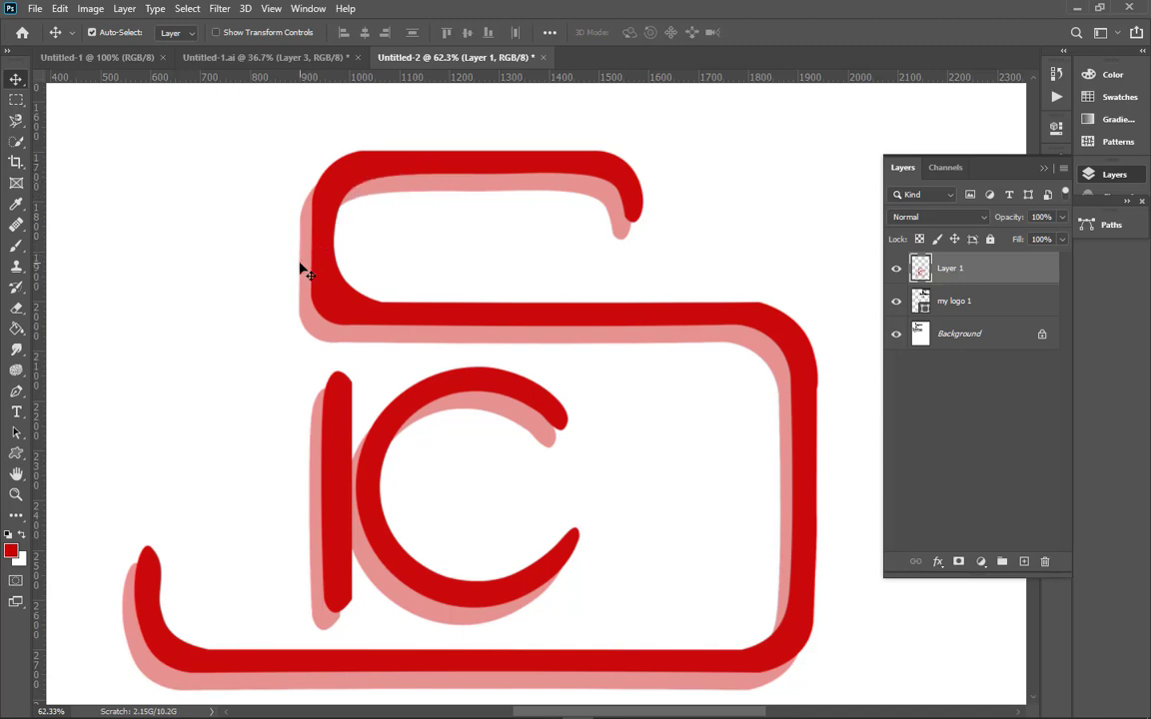
scroll(315, 313, "down", 3)
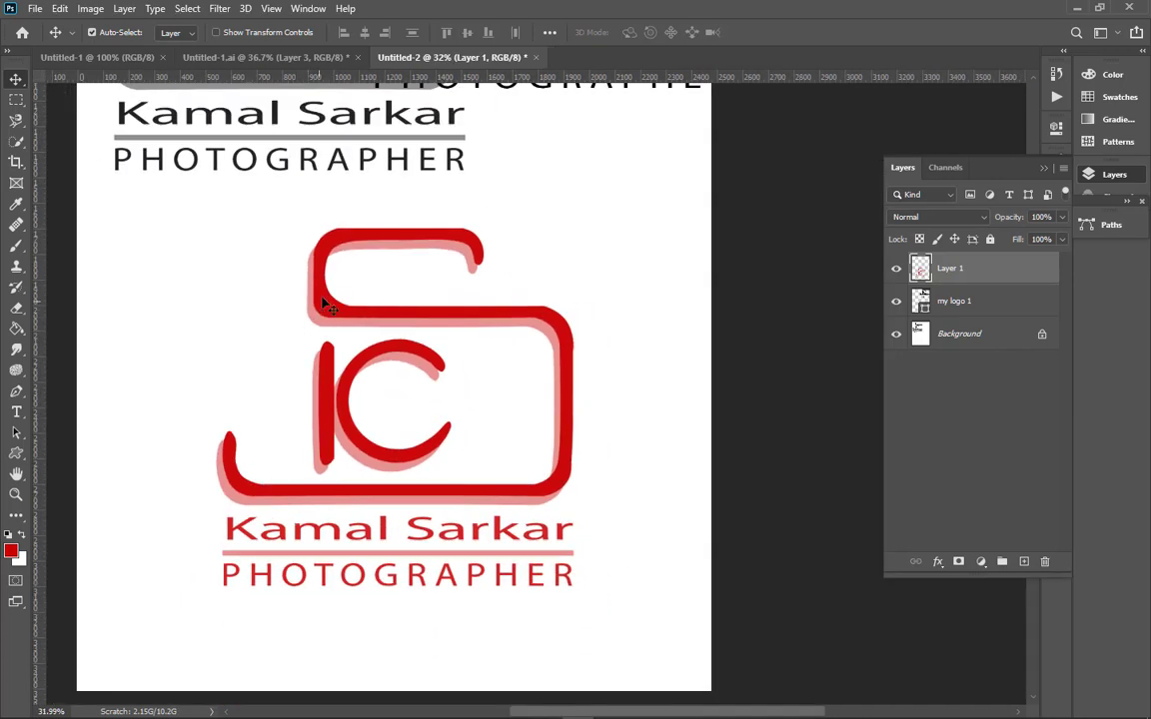
scroll(563, 248, "up", 5)
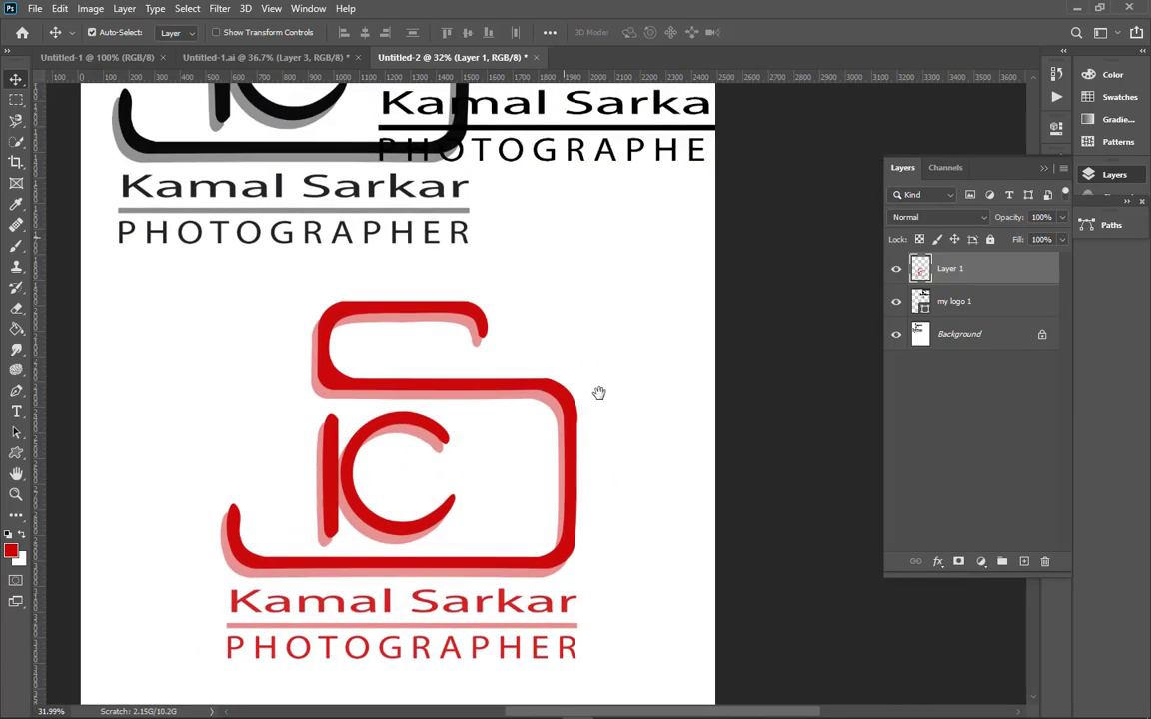
scroll(590, 220, "left", 1)
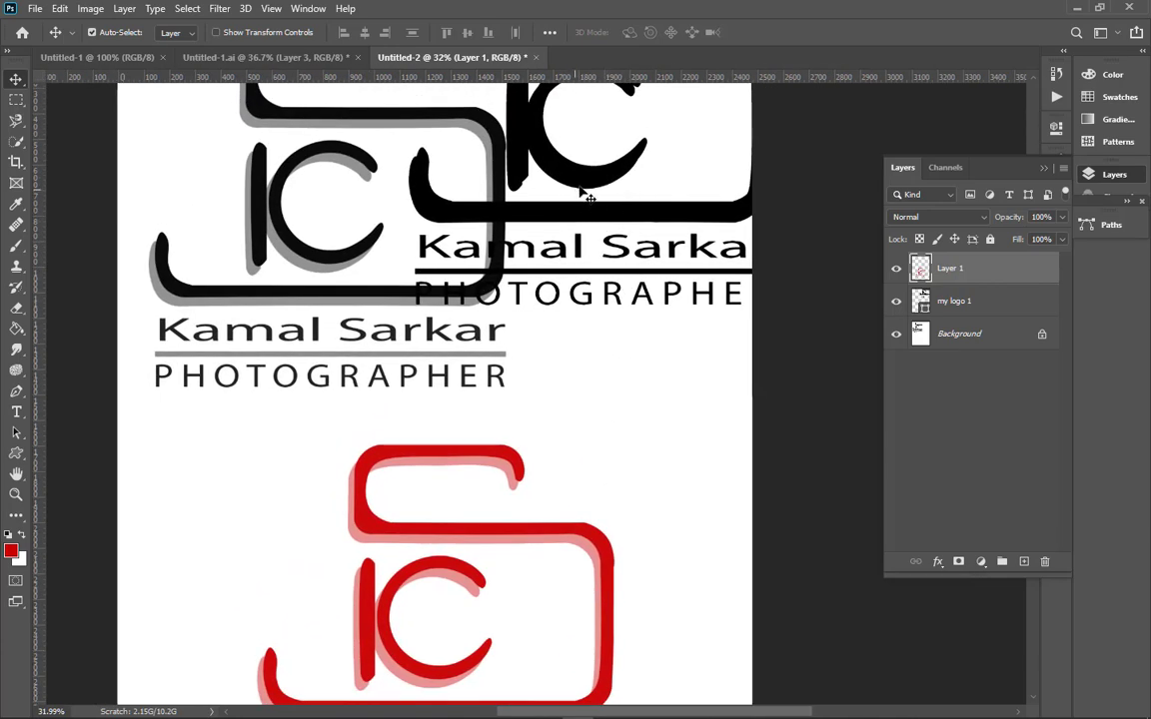